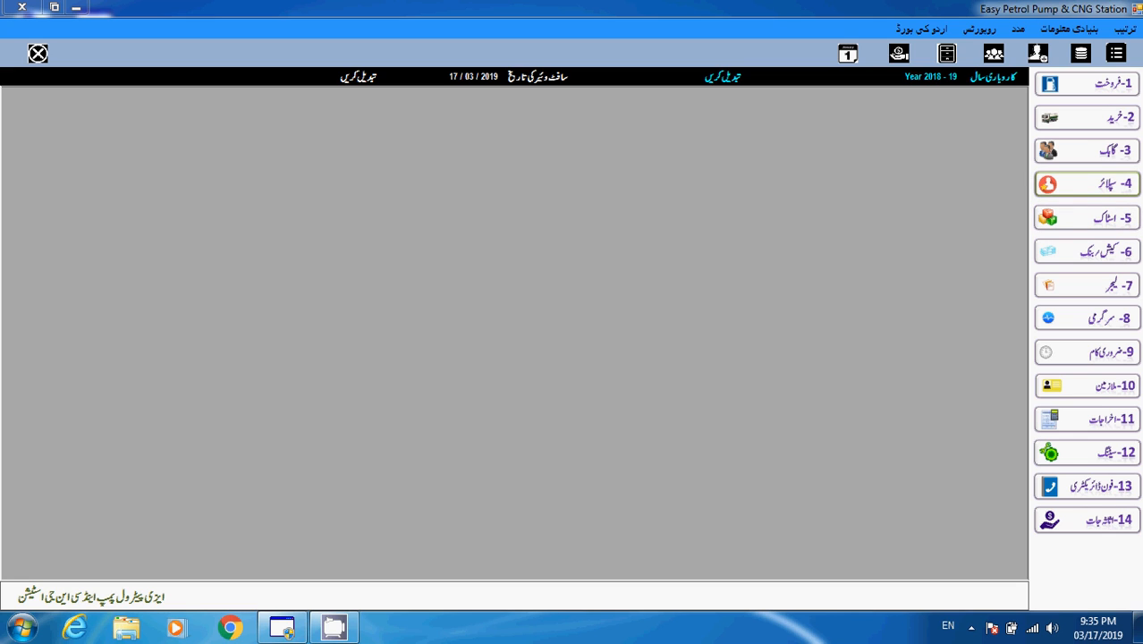
- Choose 401 نیا سپلائر under the 4-سپلائر sidebar menu to get a blank supplier form
left_click(1087, 185)
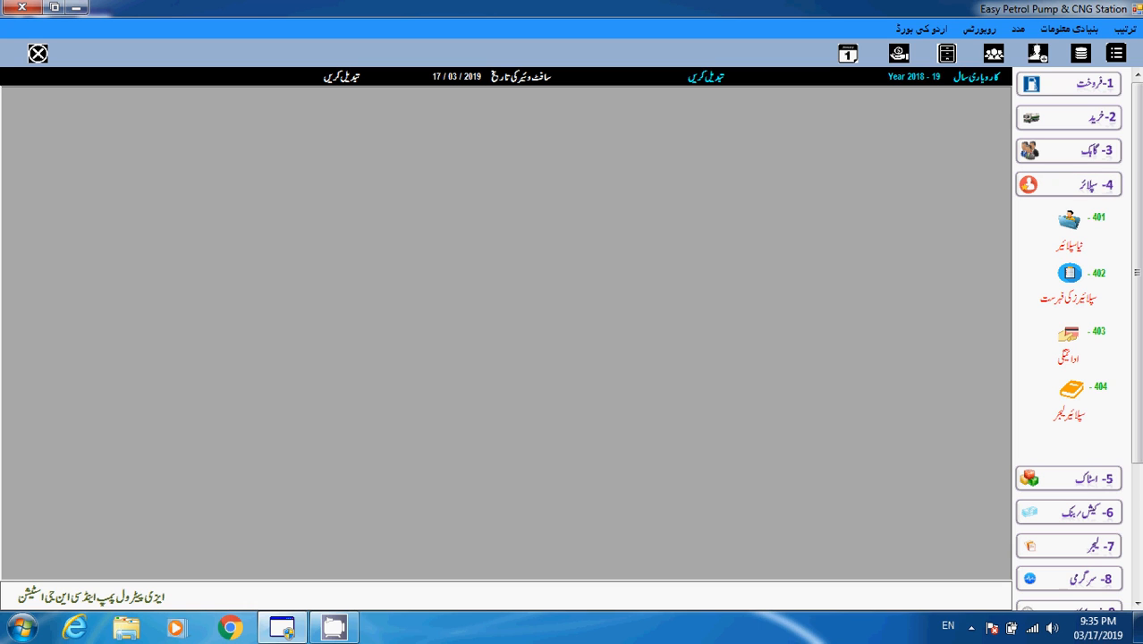
left_click(1070, 220)
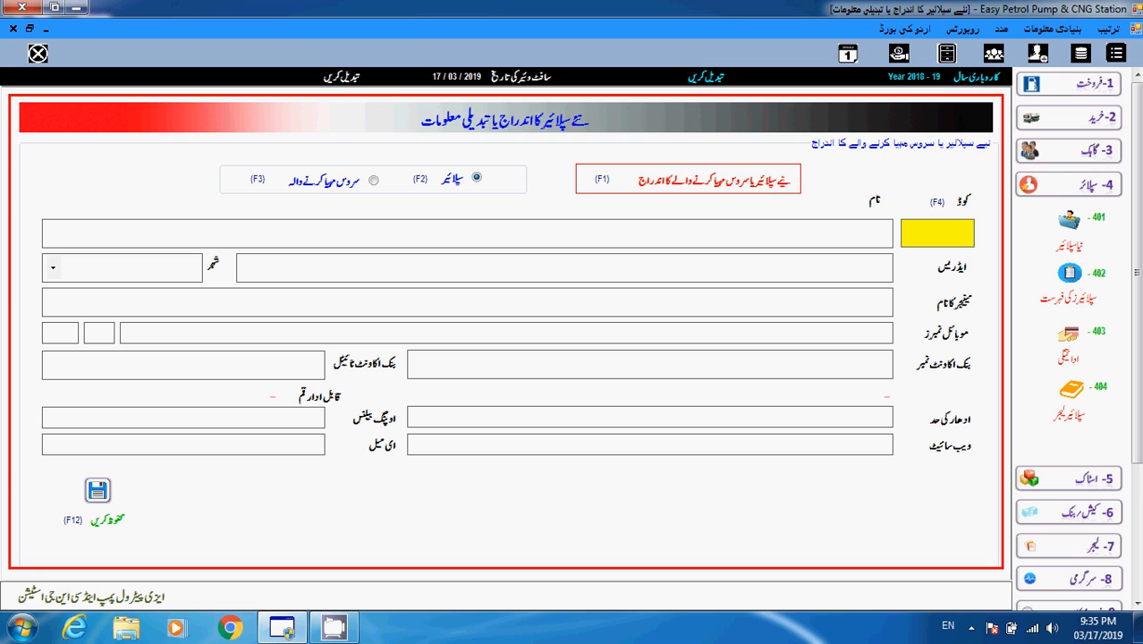
- Generate supplier code 5 with default details and move into the supplier name field
key("Return")
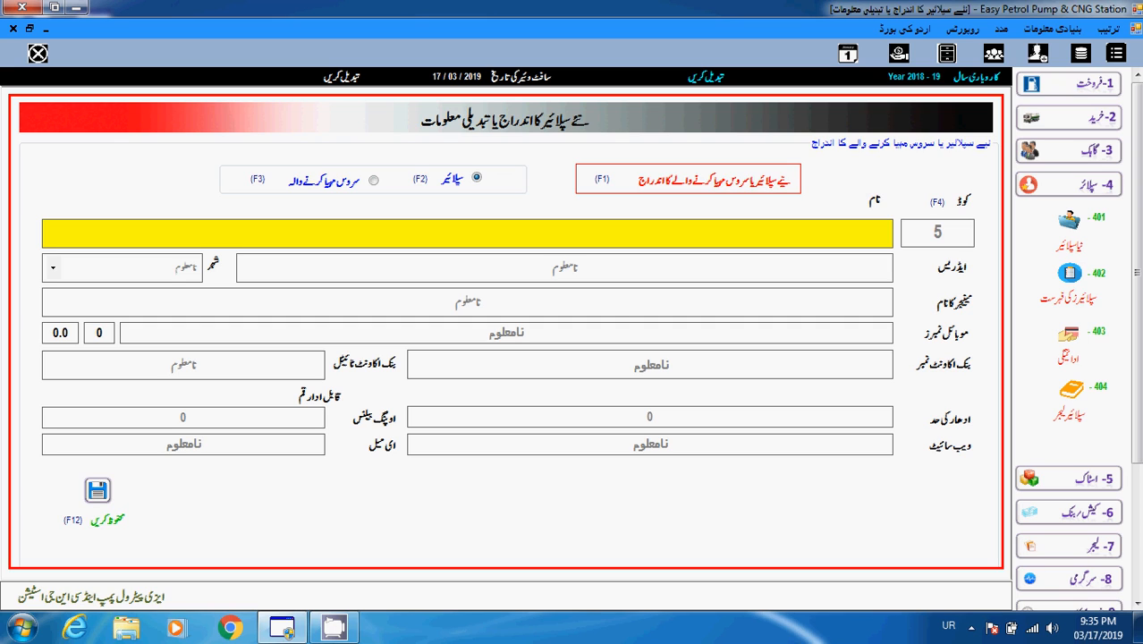
key("F4")
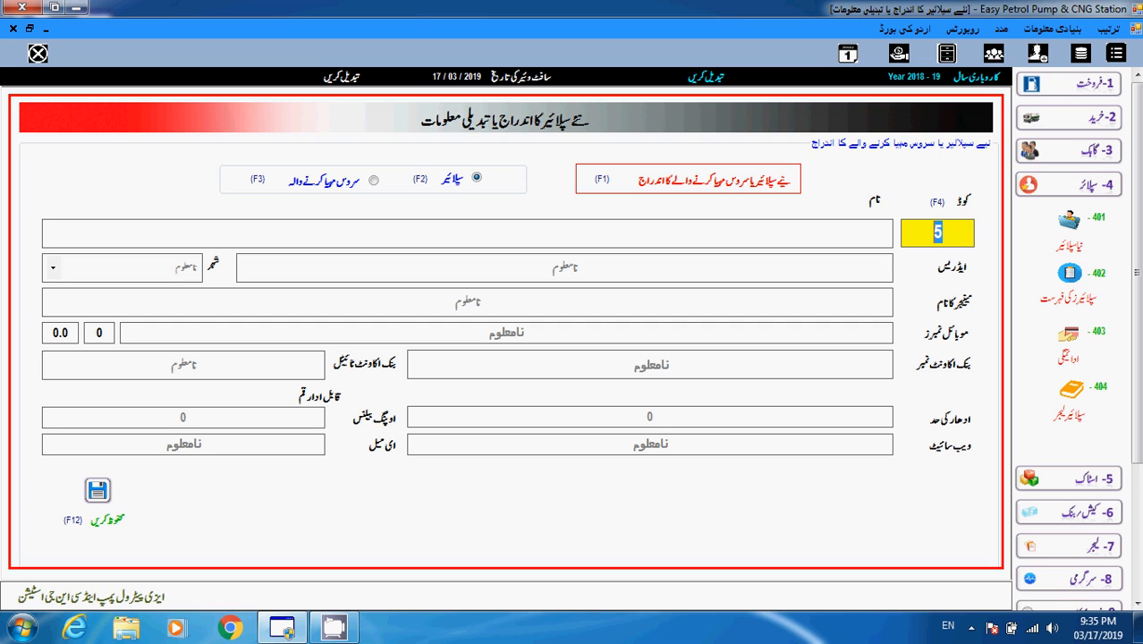
key("Return")
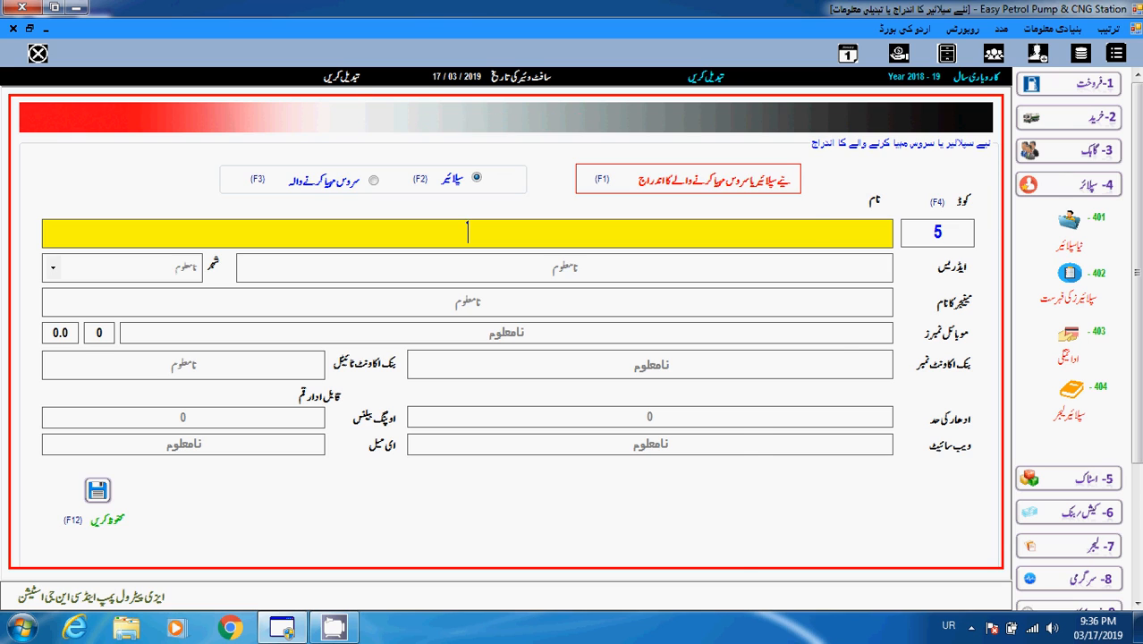
- Name the supplier حامد ٹریڈرز, keeping 'unknown' address, city and manager name
type("حا")
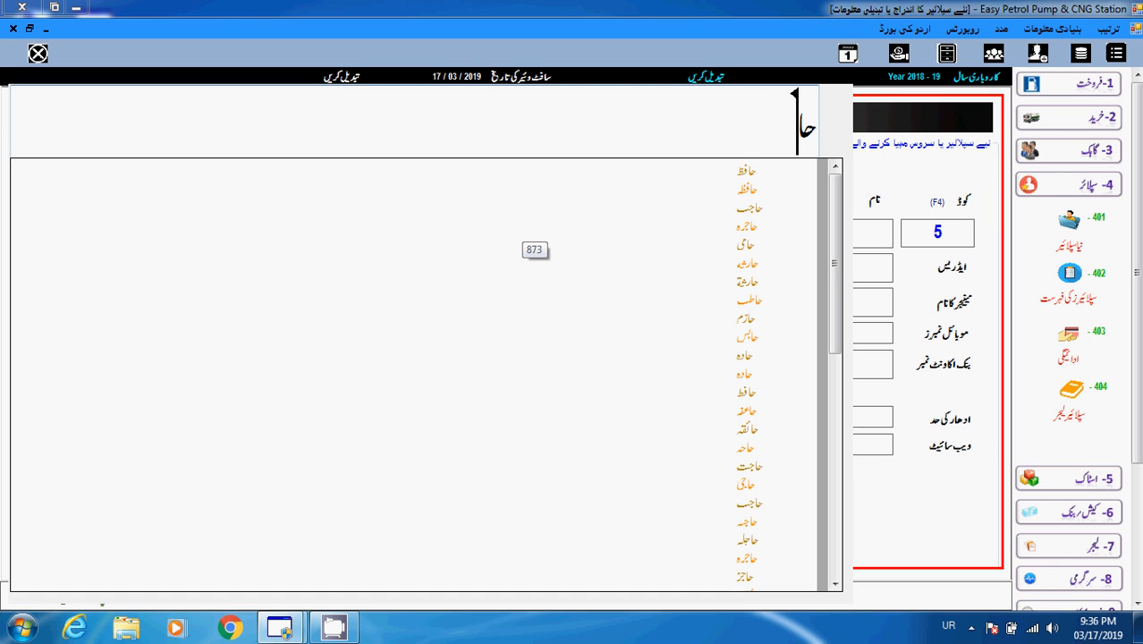
type("مد")
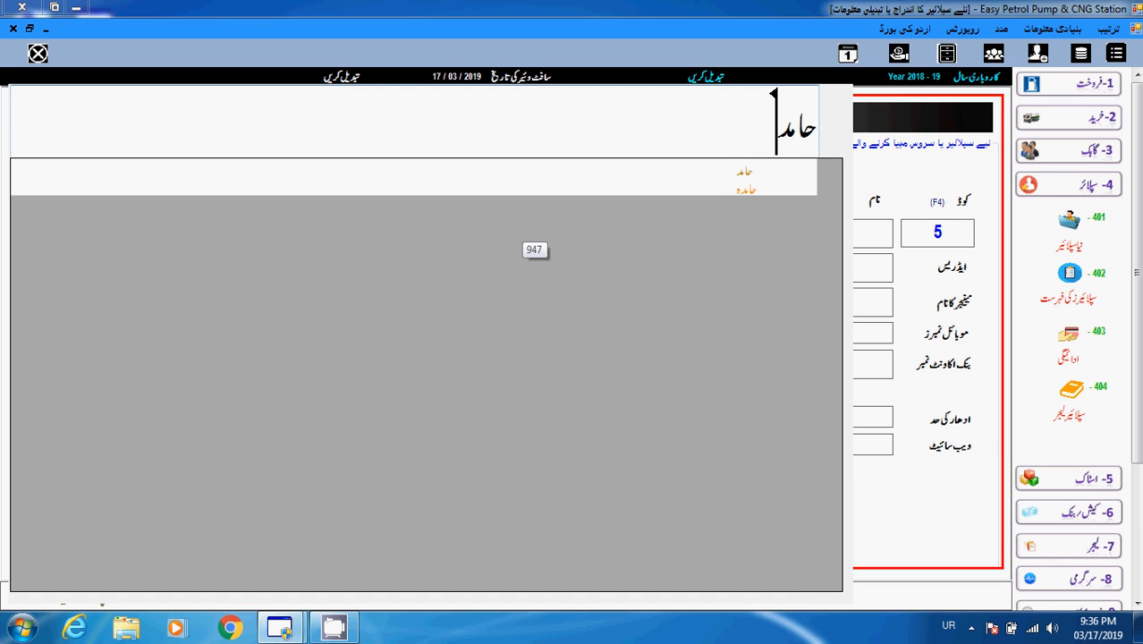
type(" ٹری")
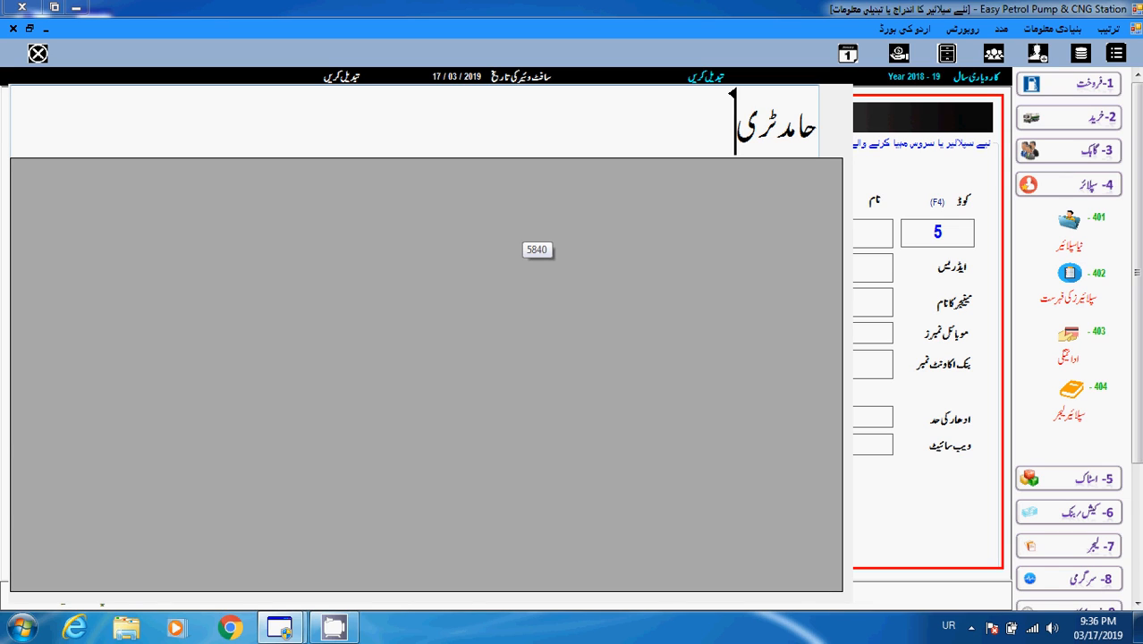
type("ڈرز")
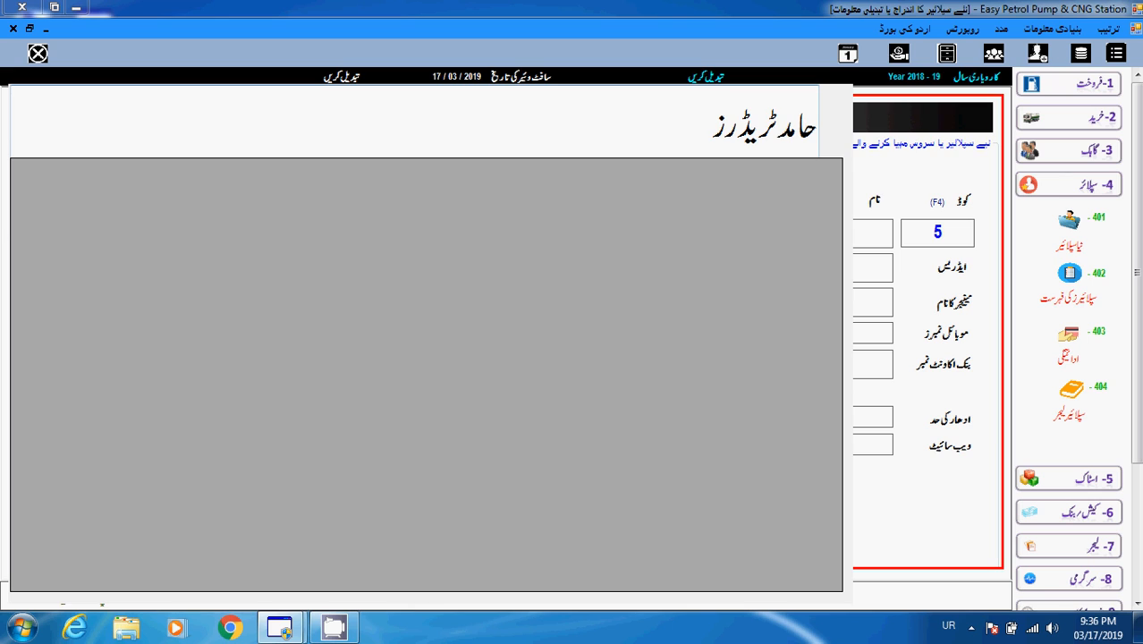
key("Return")
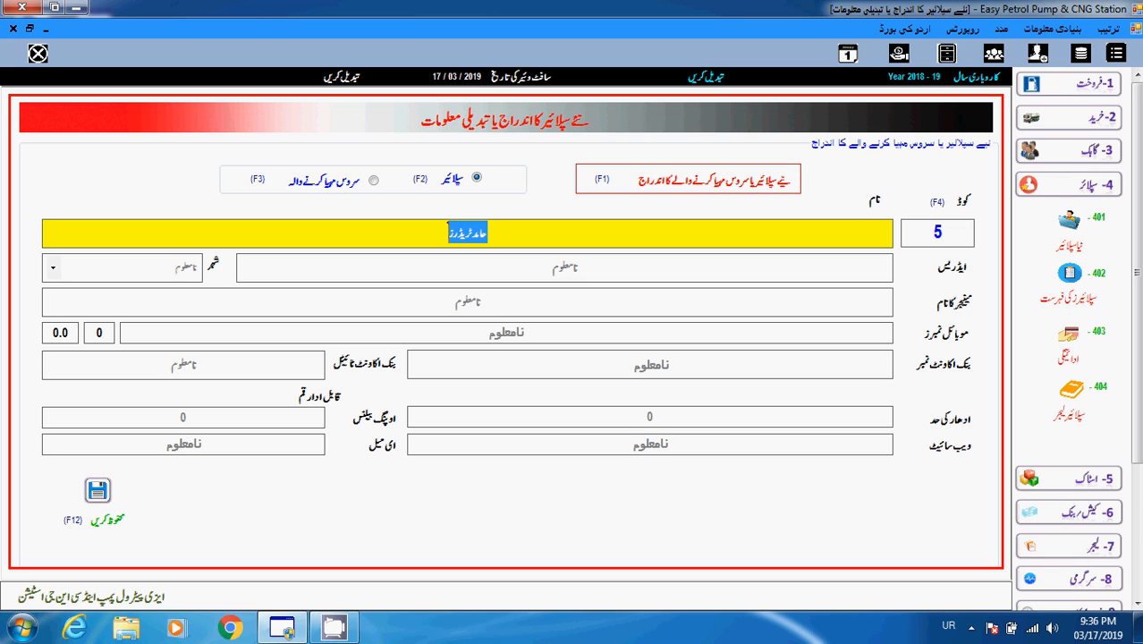
key("Tab")
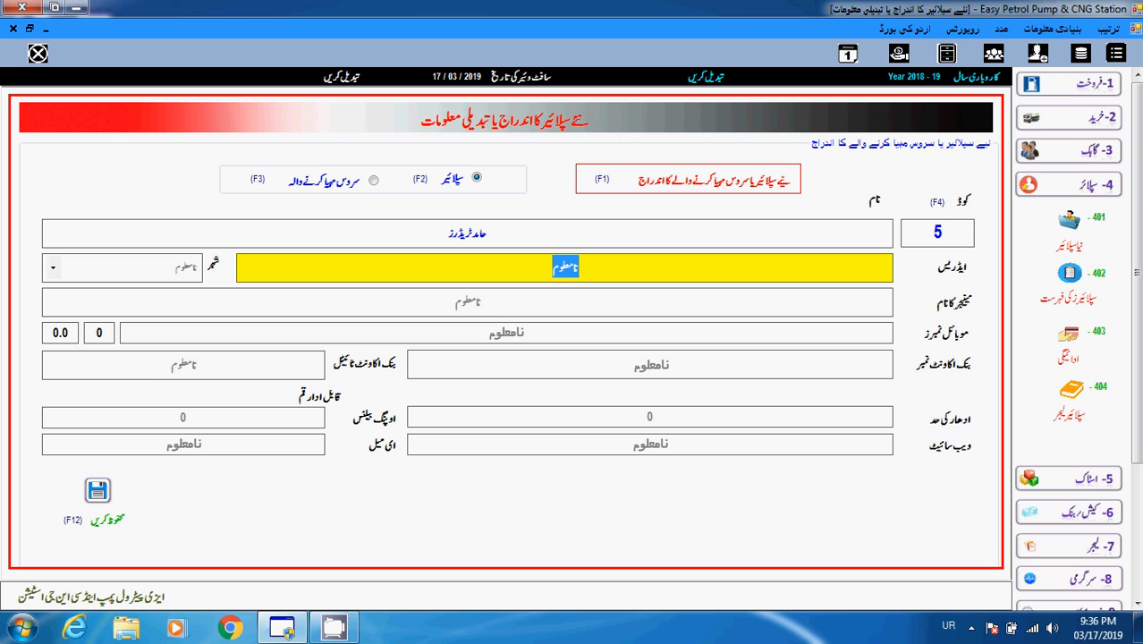
key("Tab")
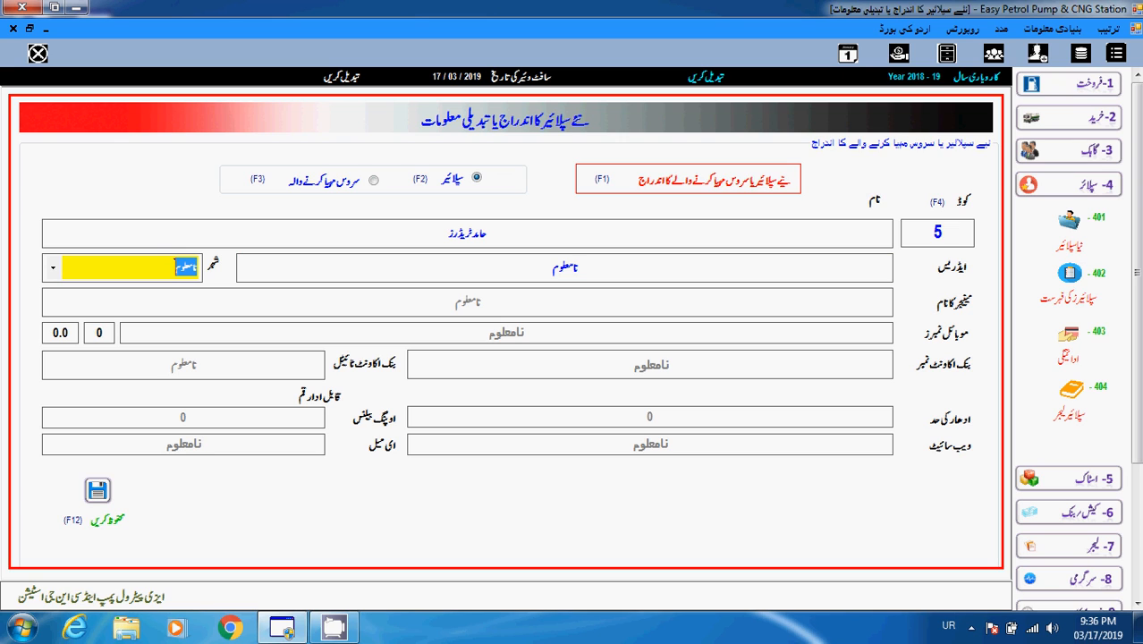
key("Tab")
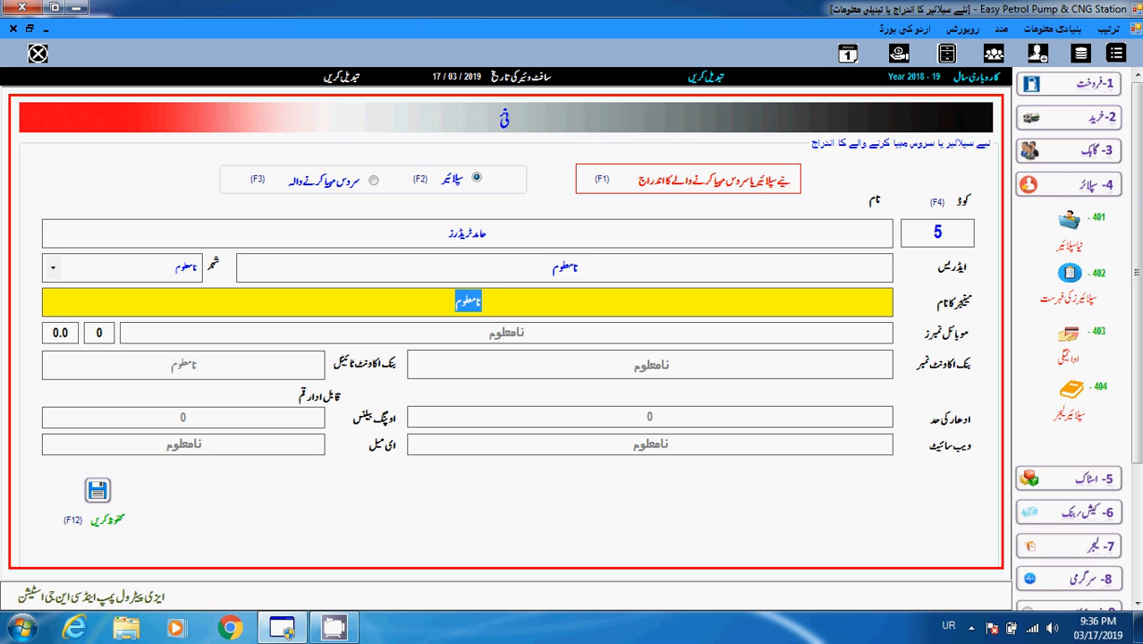
key("Tab")
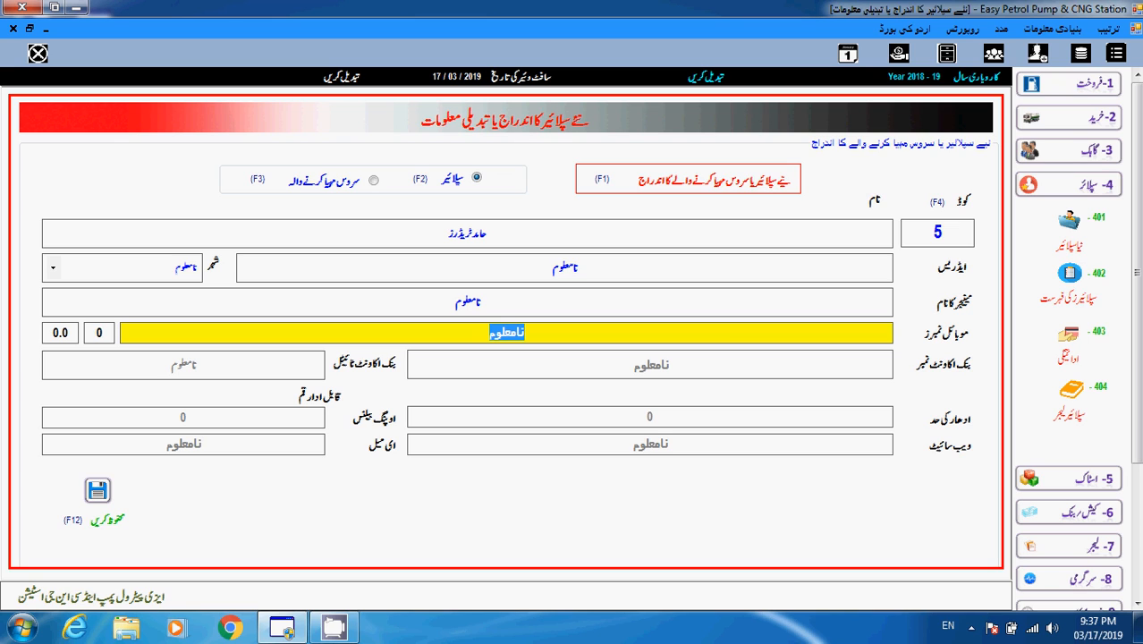
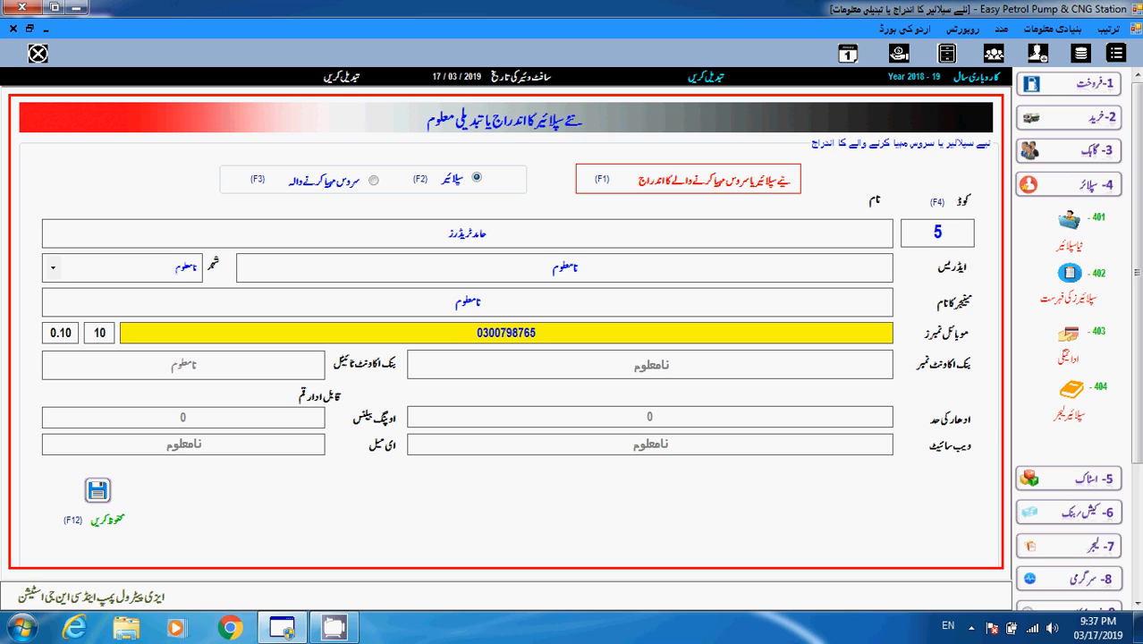
- Enter the supplier's first mobile number in the موبائل نمبرز field, correcting its last digit
left_click(95, 333)
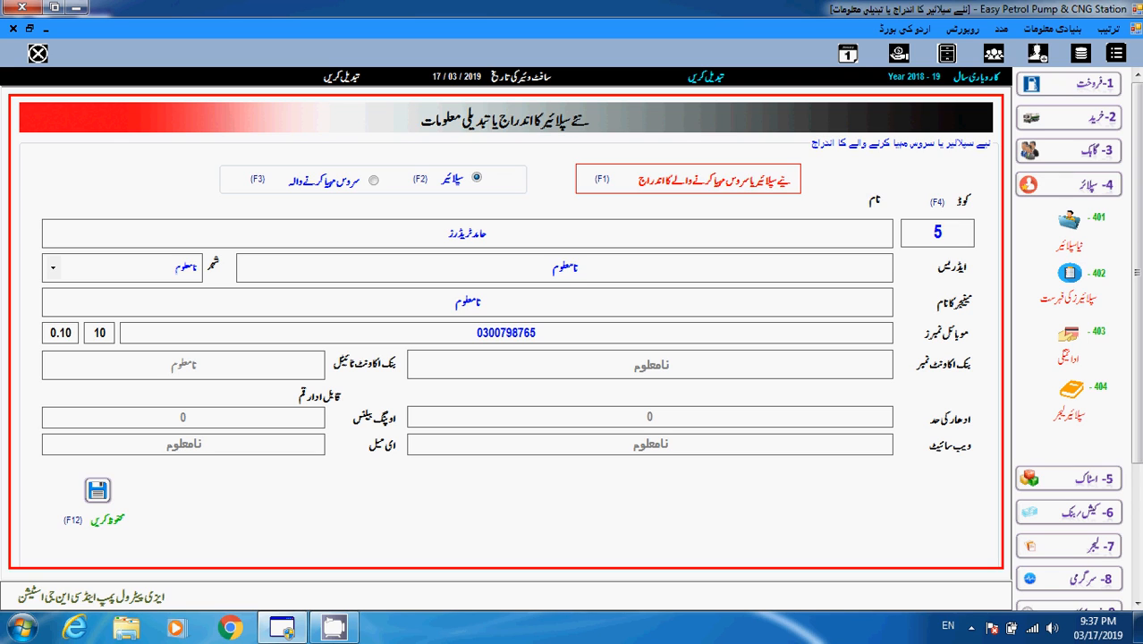
left_click(537, 333)
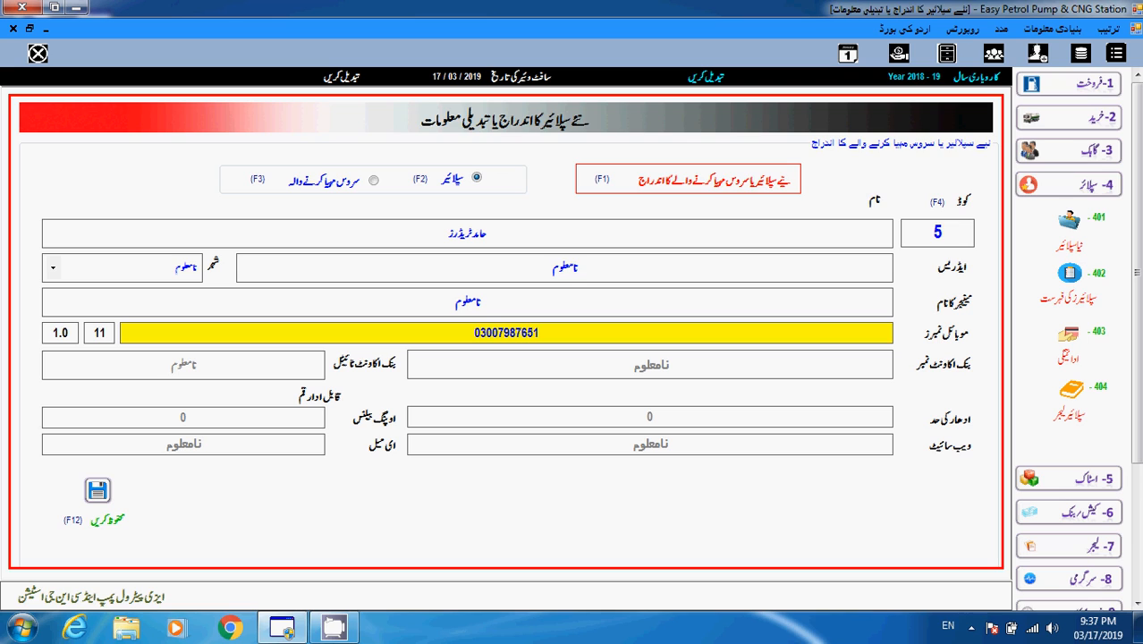
key("Tab")
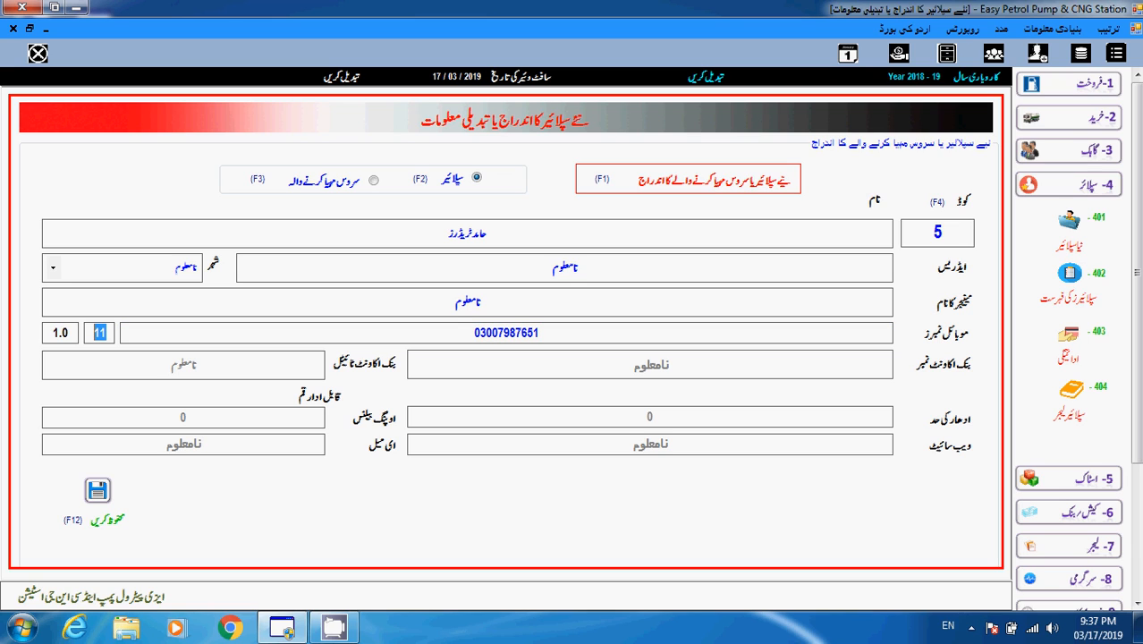
key("Tab")
key("Right")
key("shift+Left")
key("shift+Left")
key("shift+Left")
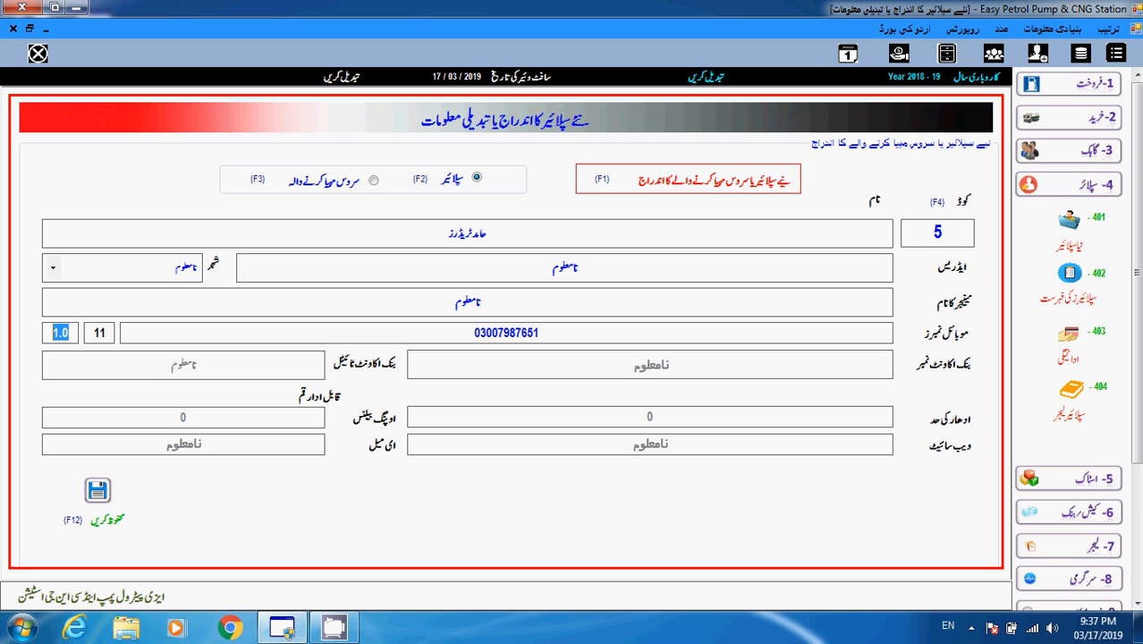
left_click(540, 333)
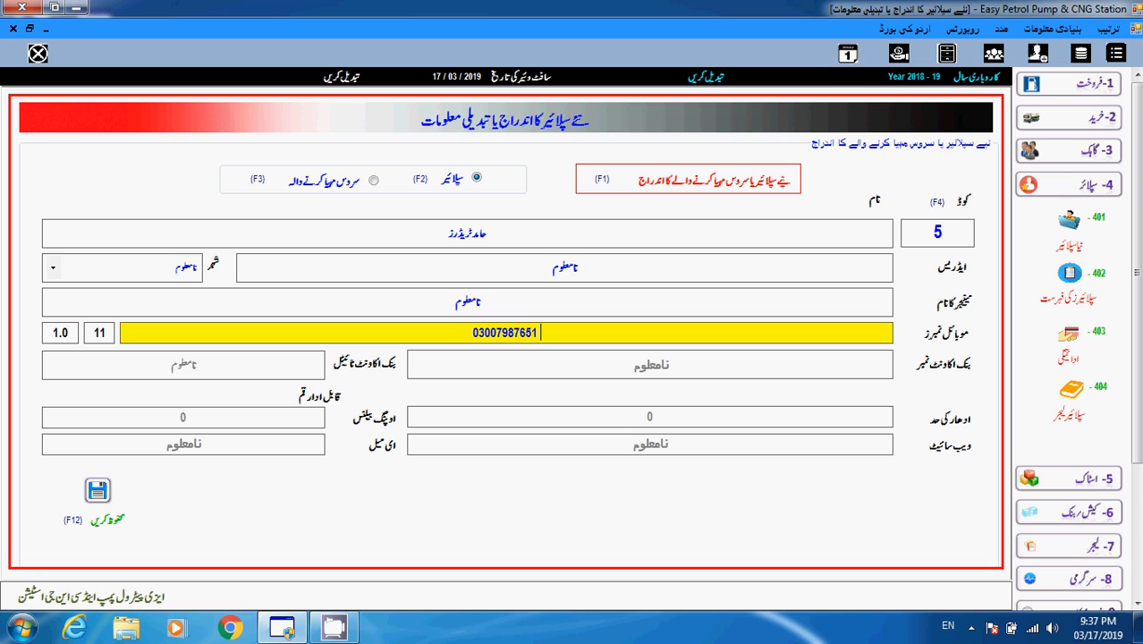
- Append a dash and the supplier's second mobile number after the first one
type("-")
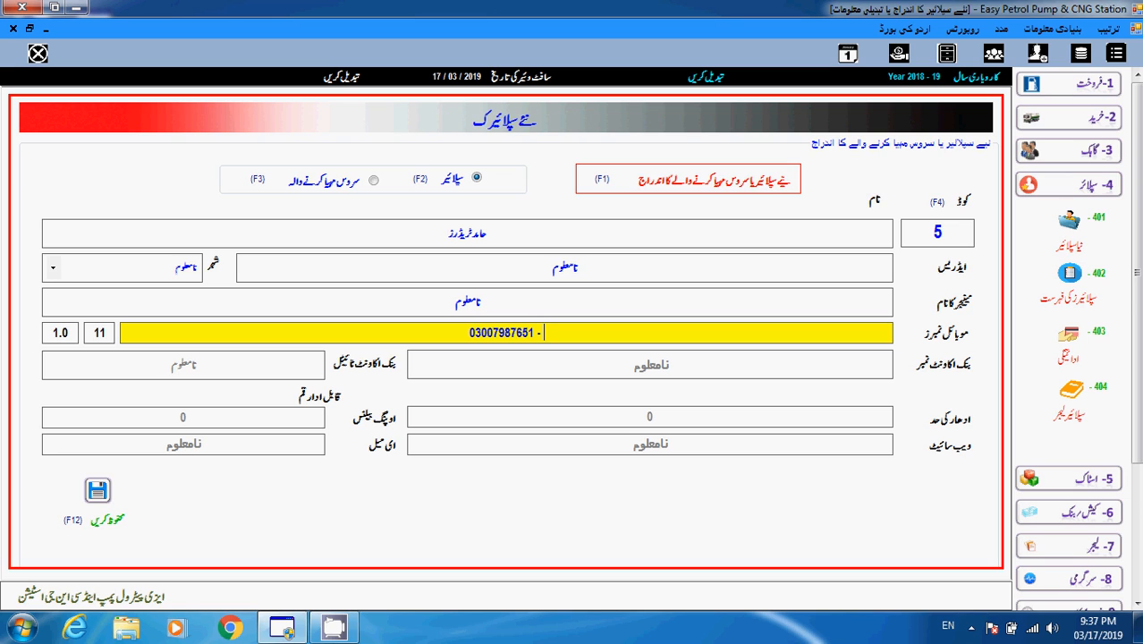
key("Tab")
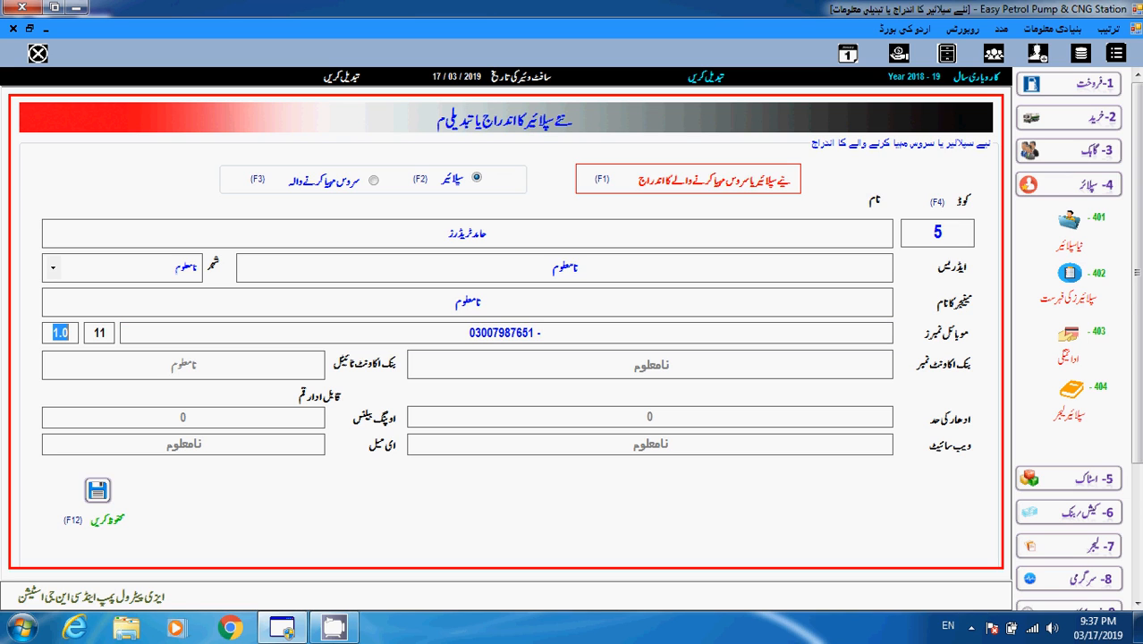
left_click(506, 333)
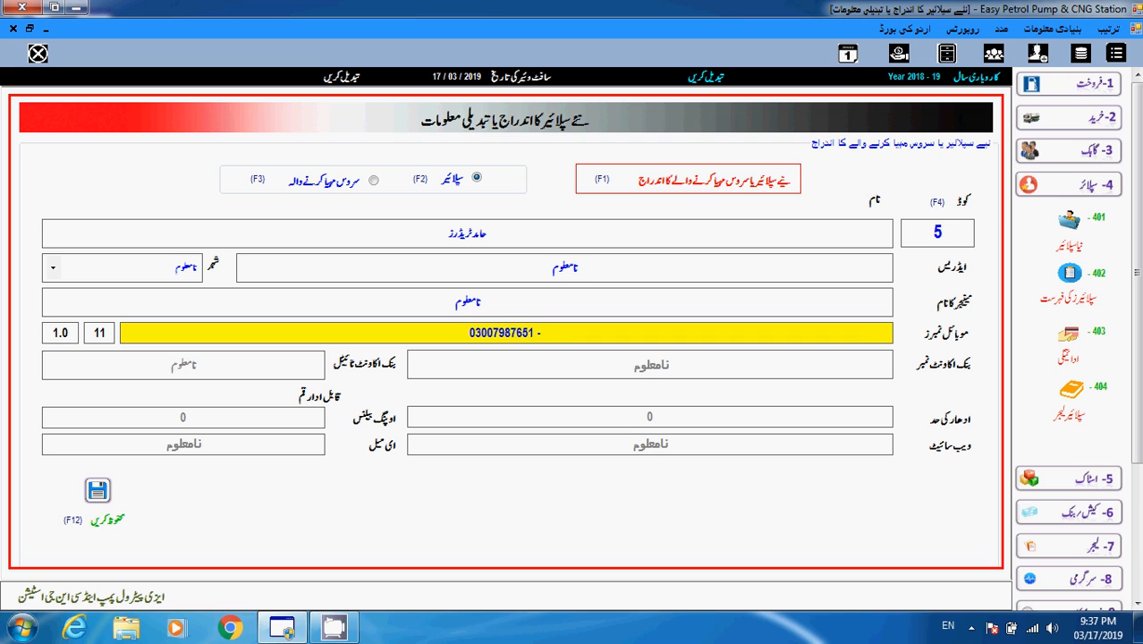
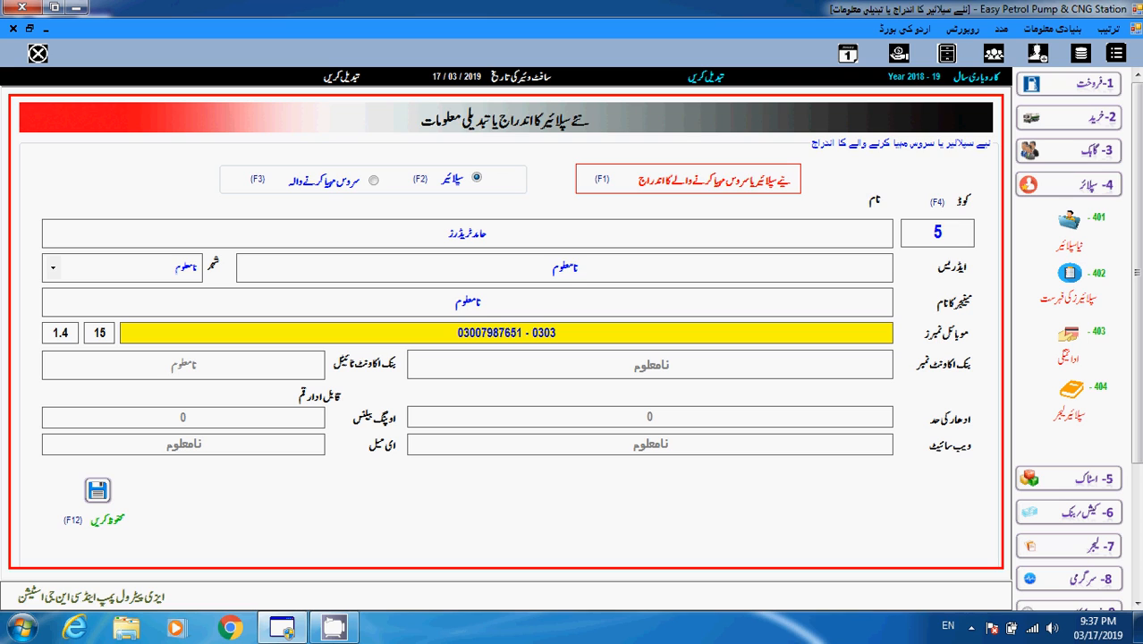
key("Tab")
key("shift+Left")
key("shift+Left")
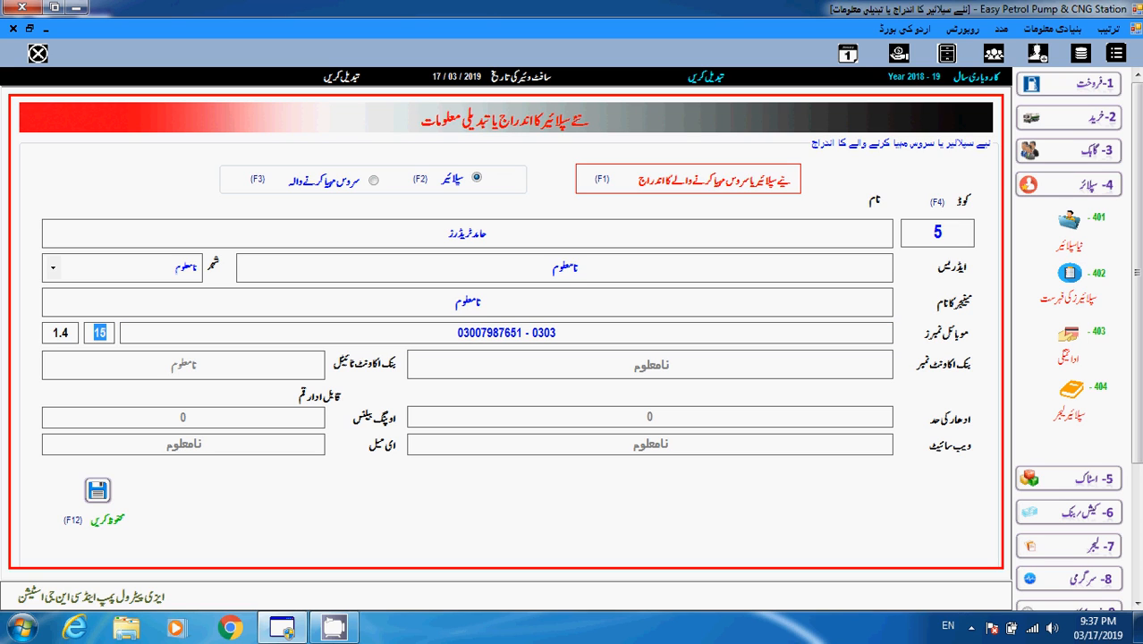
left_click_drag(52, 332, 60, 332)
left_click(61, 333)
left_click_drag(61, 333, 68, 332)
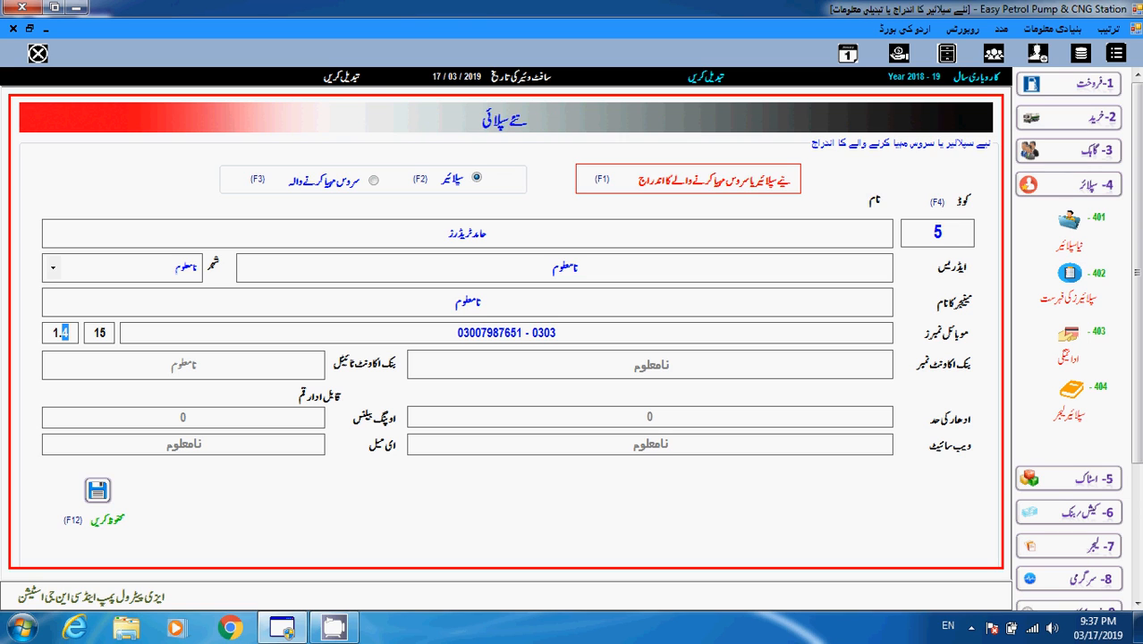
key("Tab")
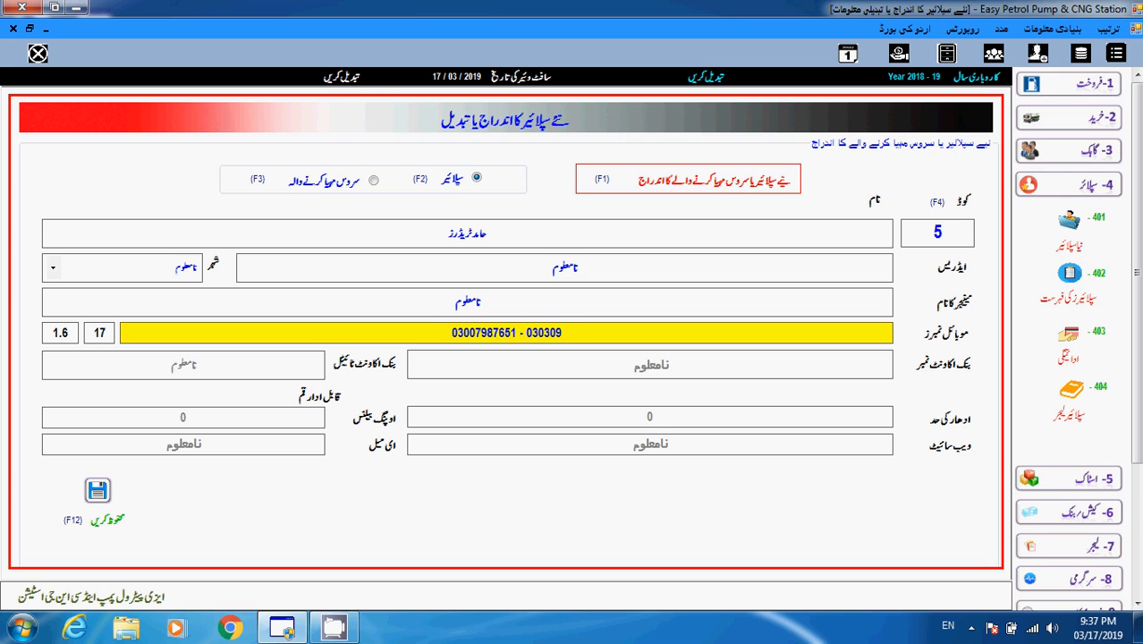
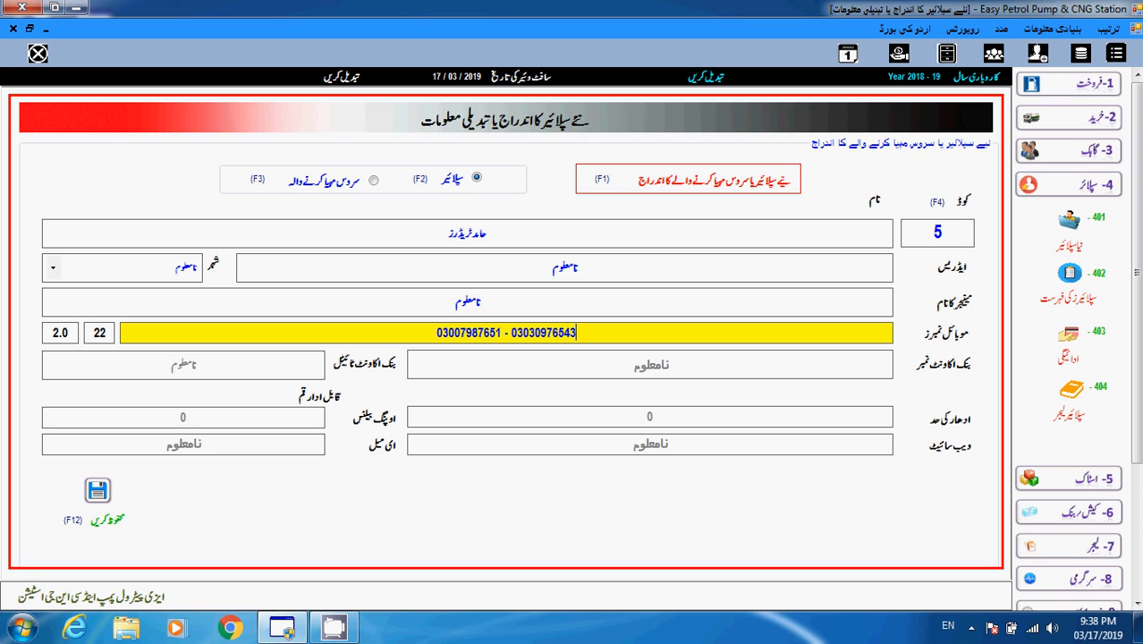
key("Return")
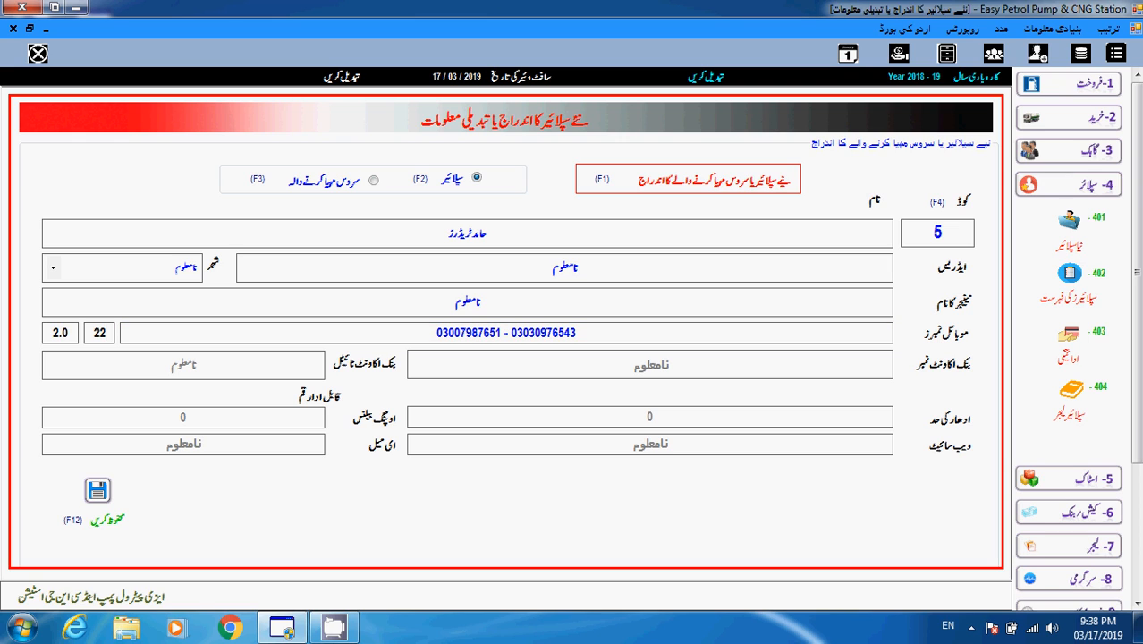
key("shift+Left")
key("shift+Left")
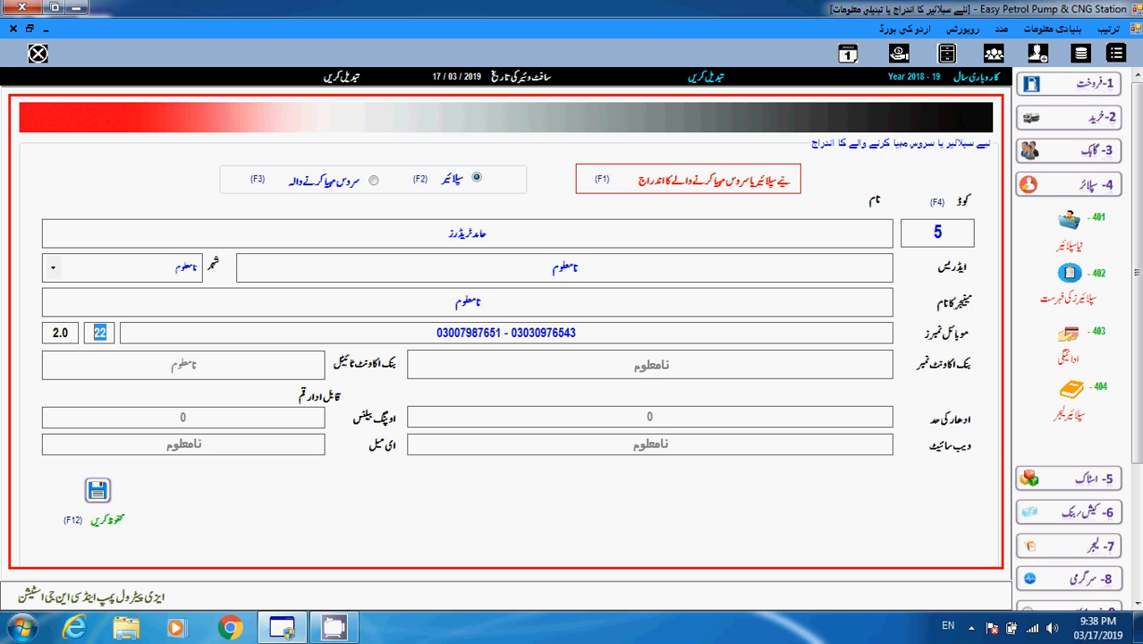
- Add a dash separator after the second number and start typing the third mobile number
left_click(69, 333)
key("ctrl+a")
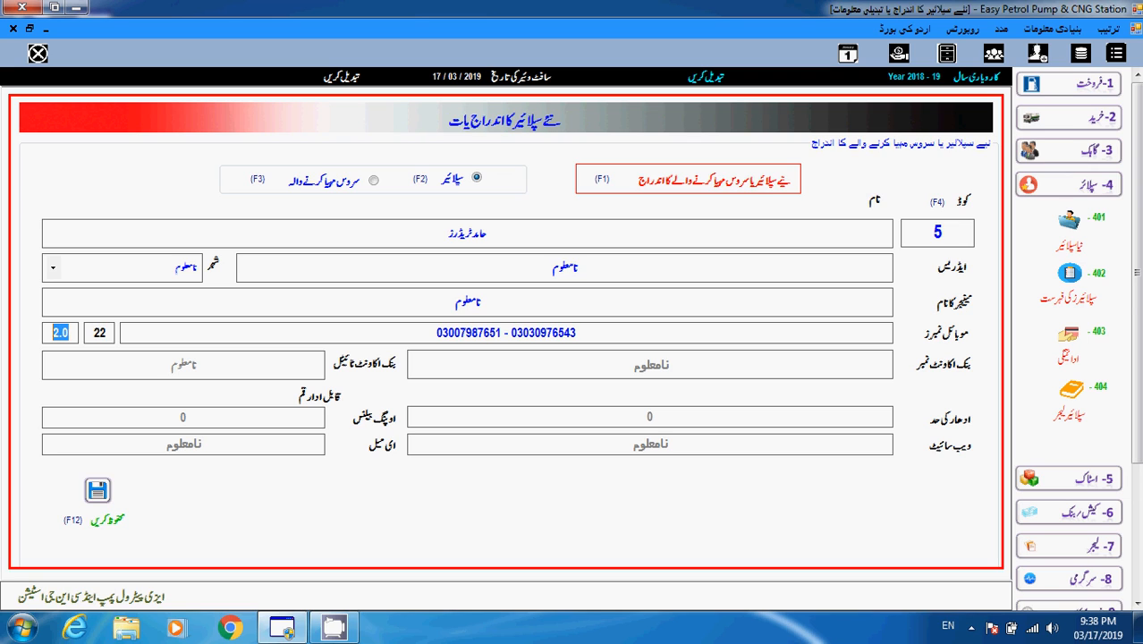
left_click(506, 332)
type("-")
key("BackSpace")
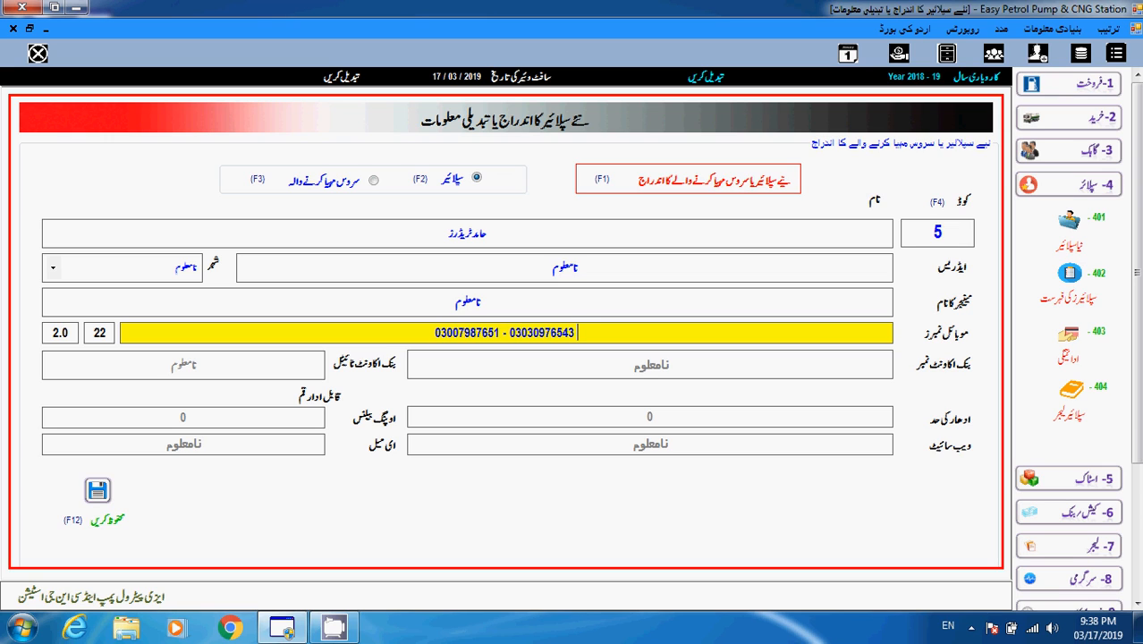
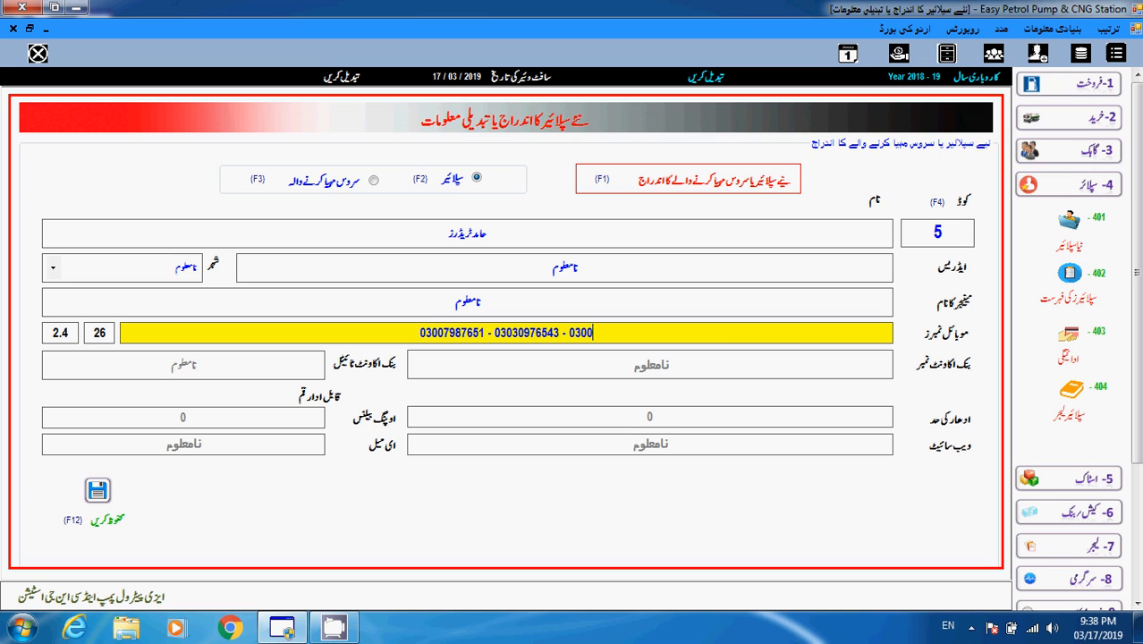
key("Return")
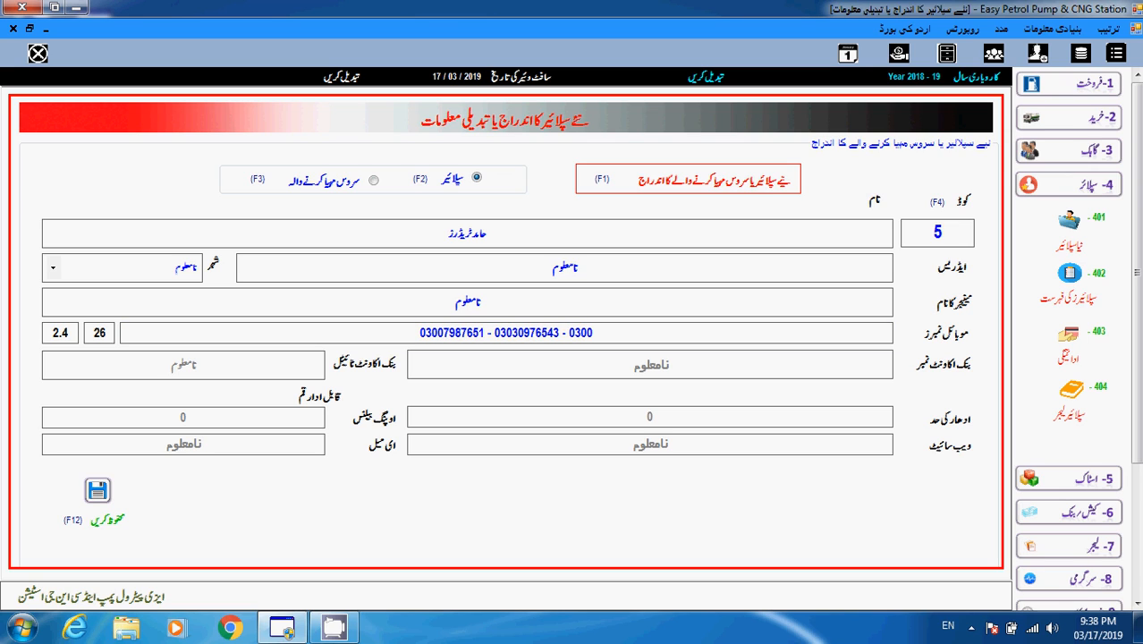
- Finish the third mobile number, leaving three dash-separated numbers in the field
key("Return")
key("Left")
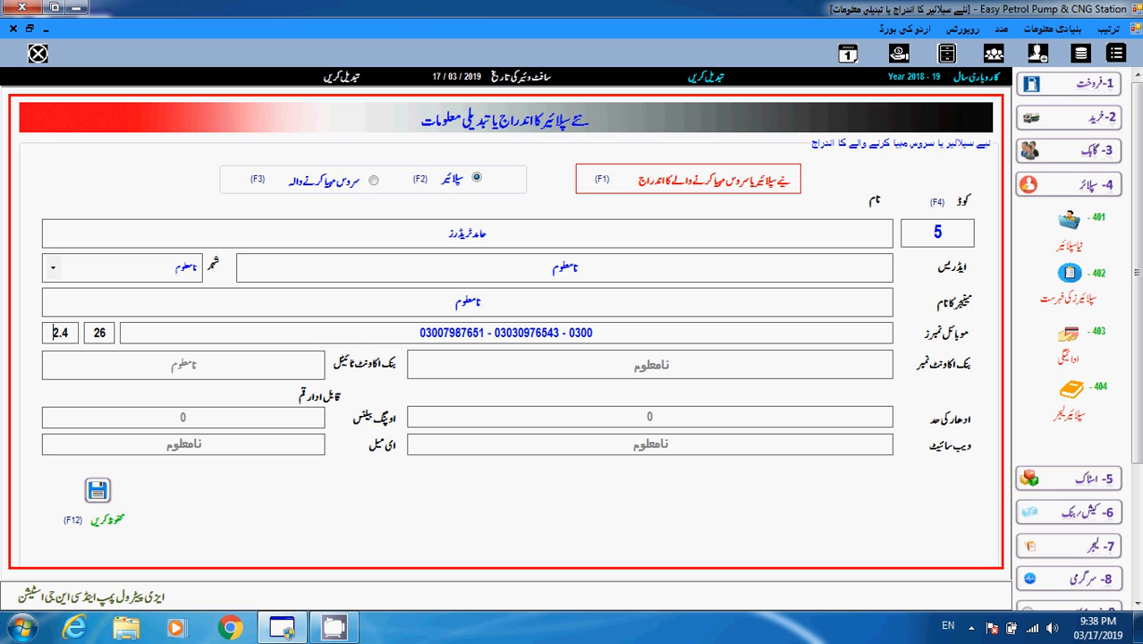
key("shift+End")
key("shift+Right")
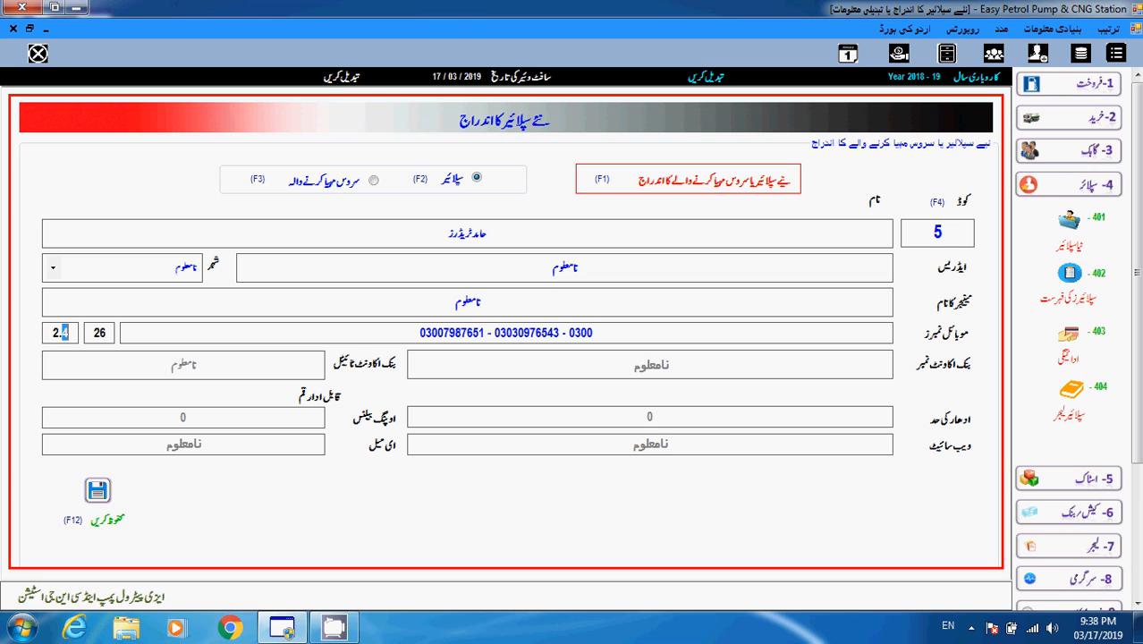
left_click(594, 333)
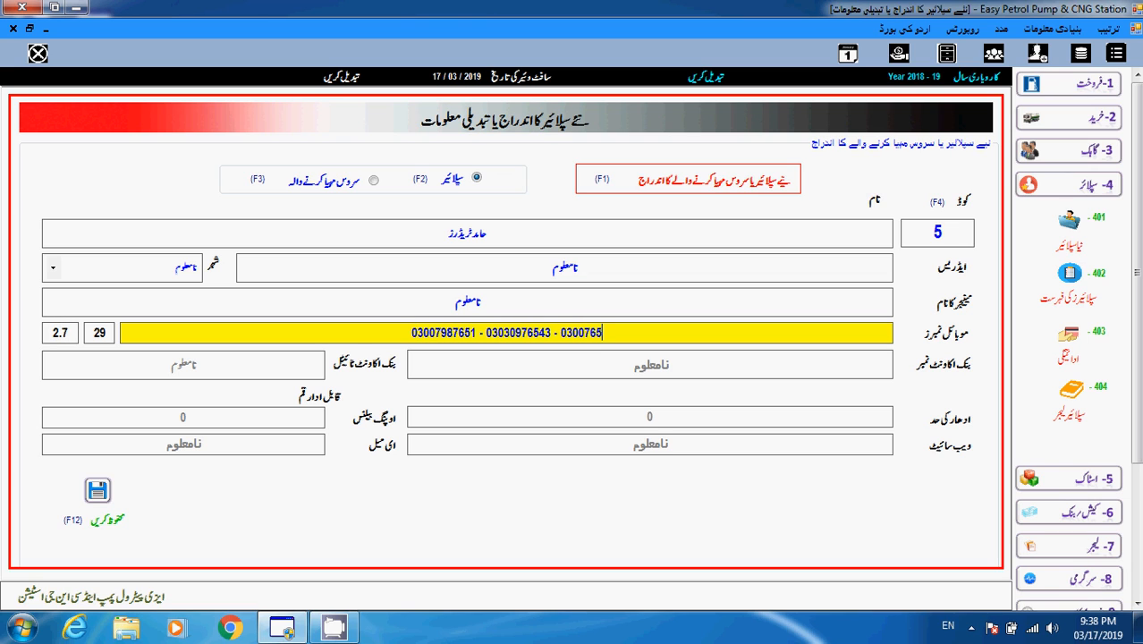
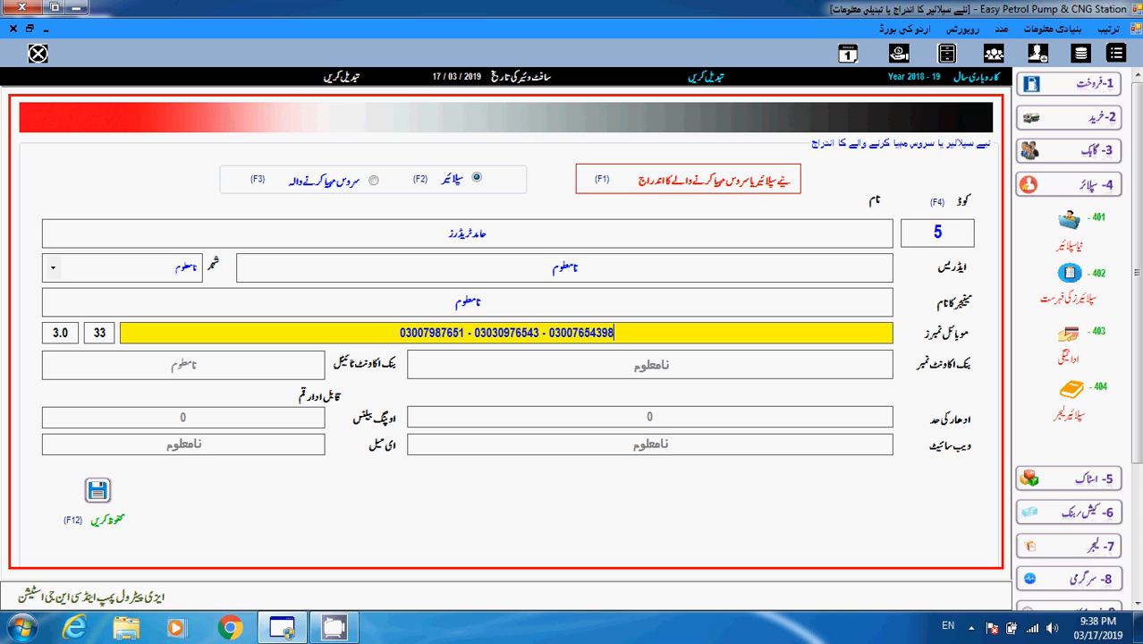
key("Return")
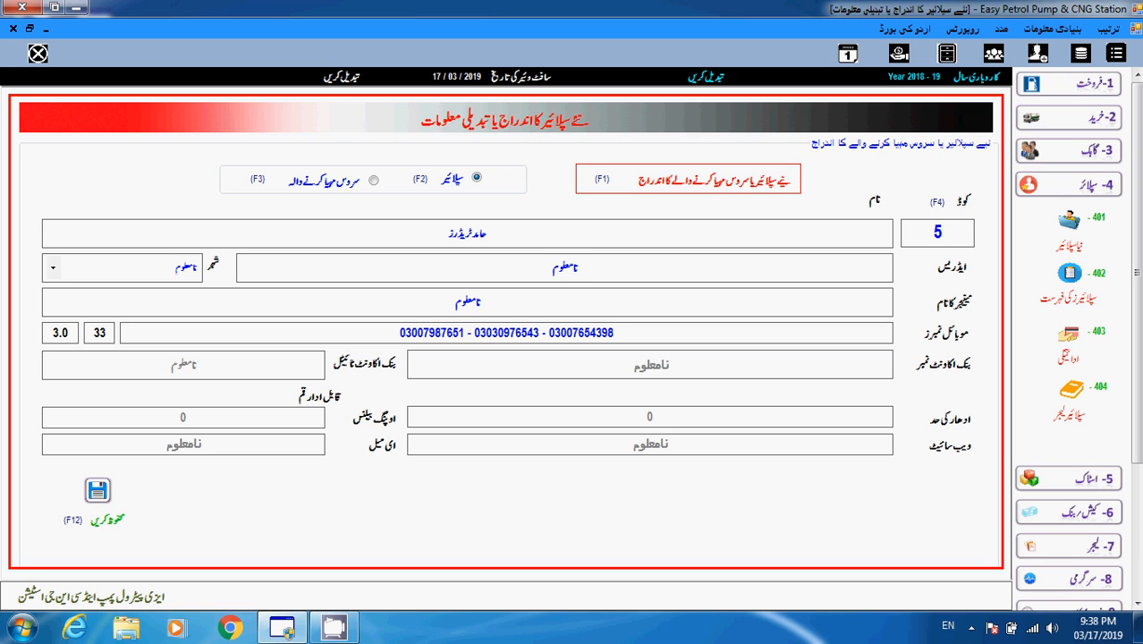
left_click(400, 333)
key("Return")
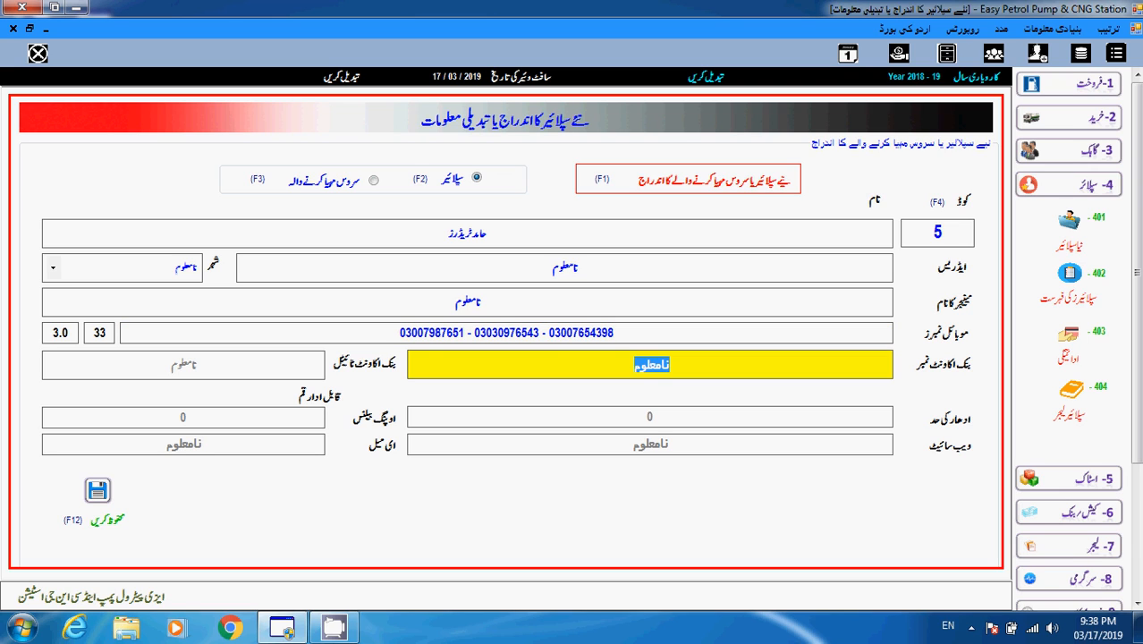
key("Return")
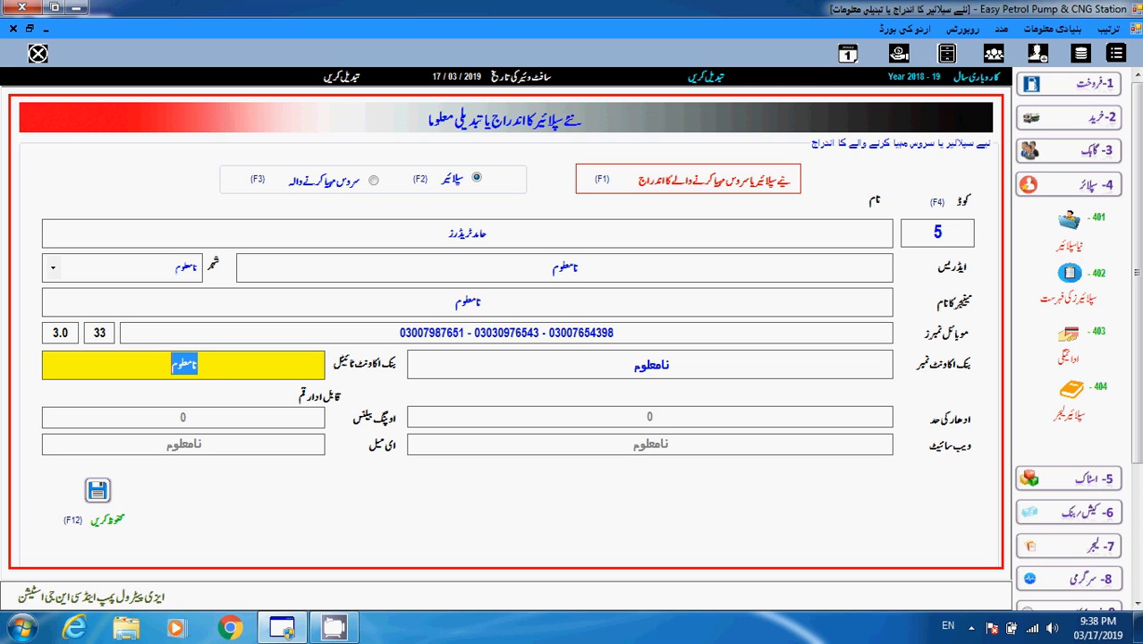
key("Return")
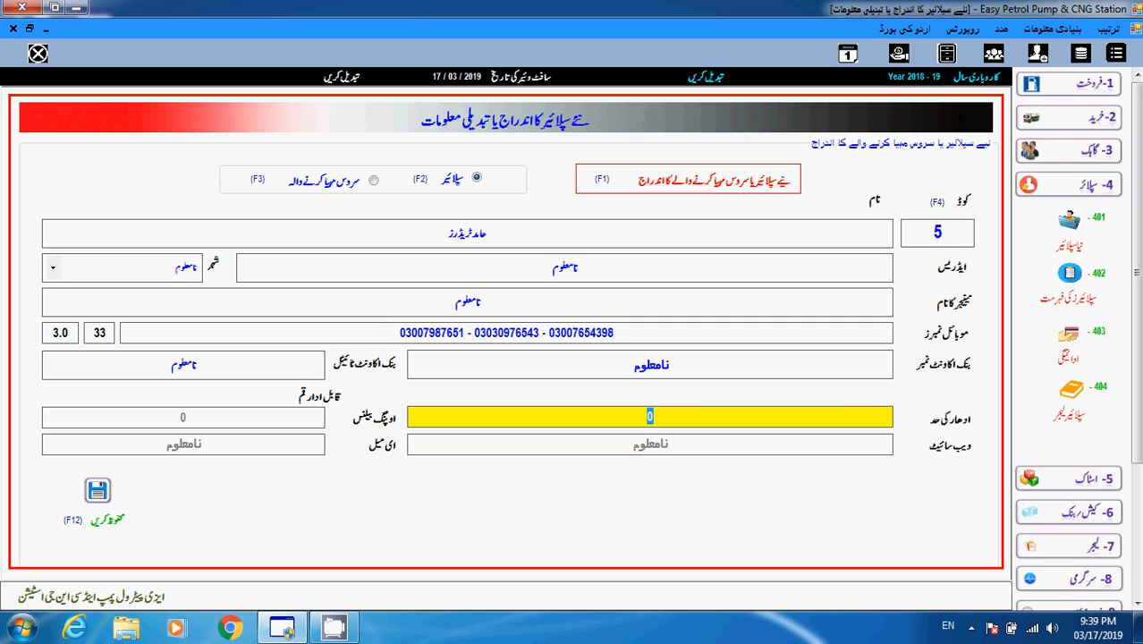
key("Return")
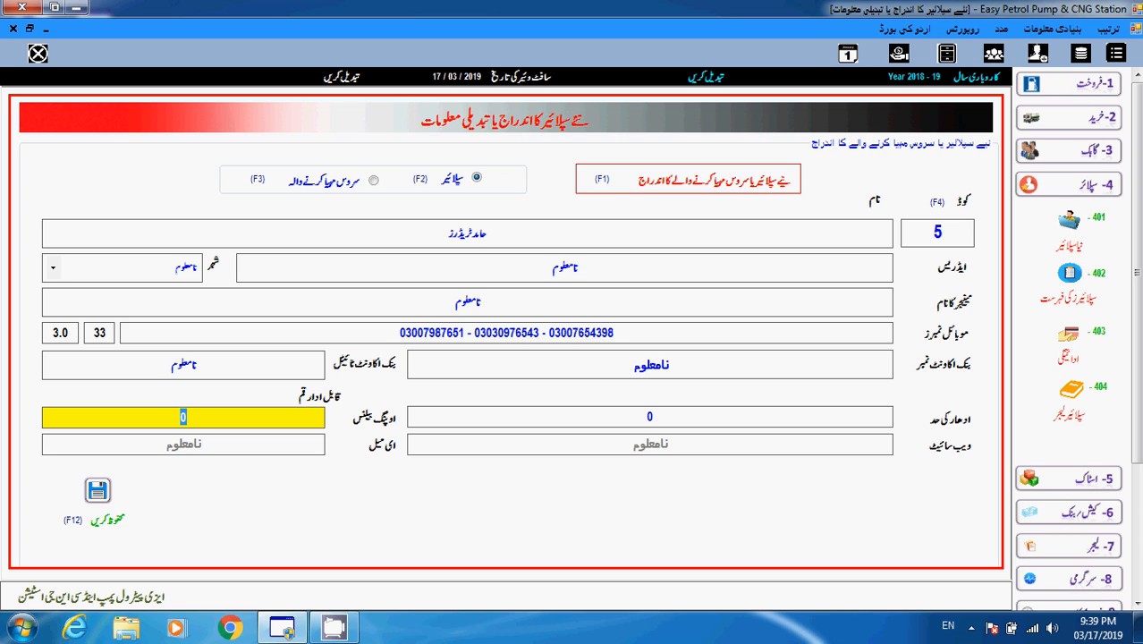
- Enter 200000 as the opening balance and show it enlarged as دو لاکھ
type("20000")
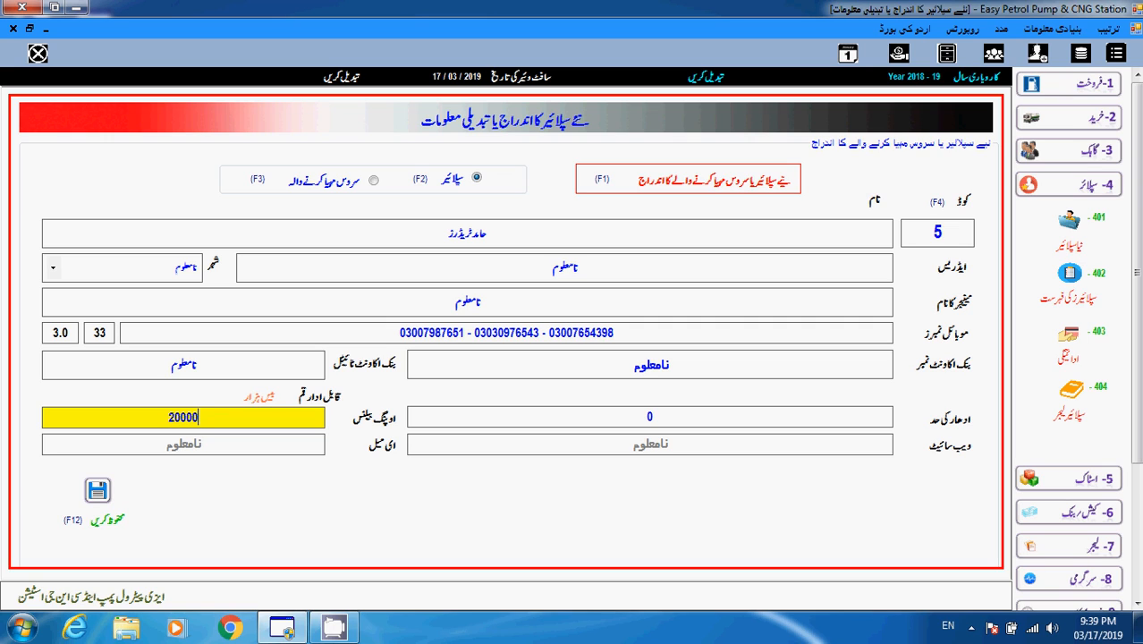
type("0")
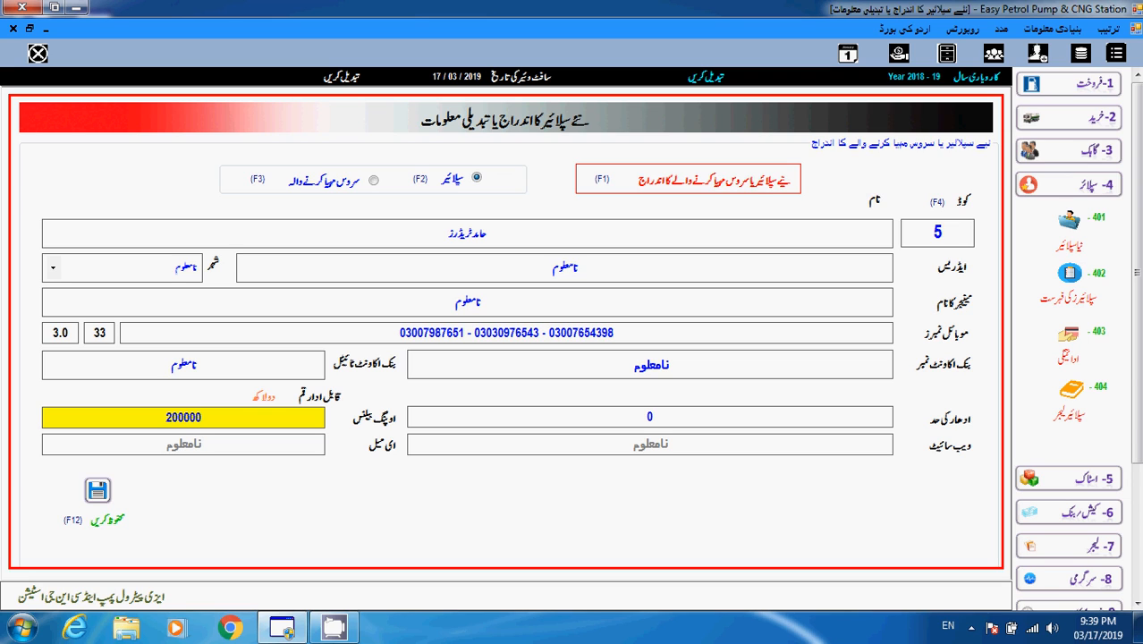
key("Return")
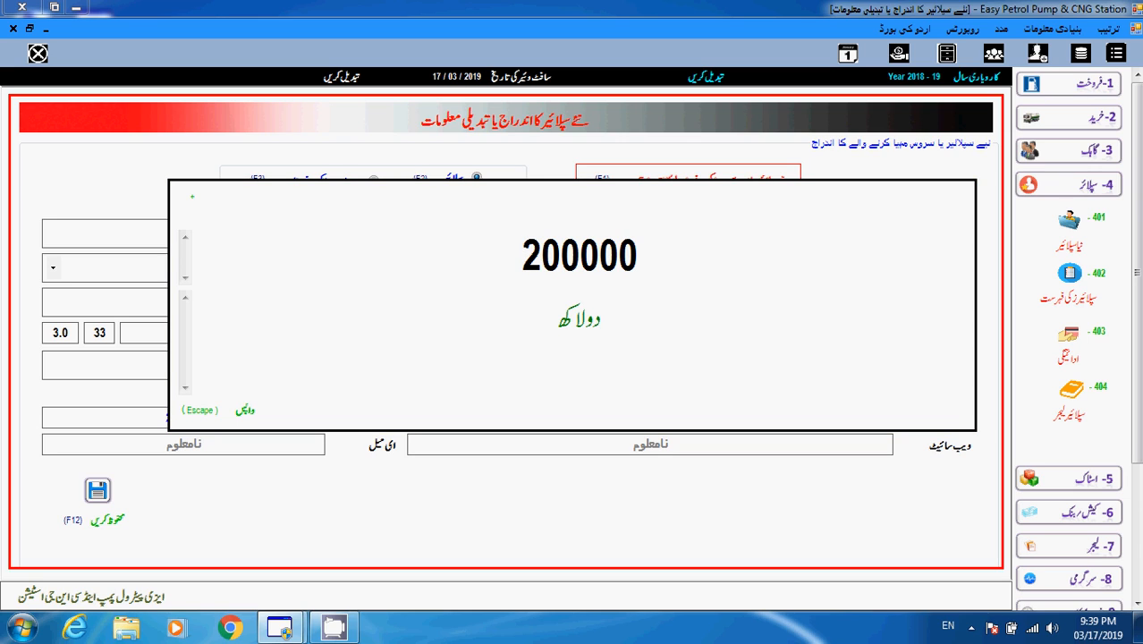
- Close the enlarged دو لاکھ window and return to the 200000 opening balance field
key("Tab")
left_click(558, 316)
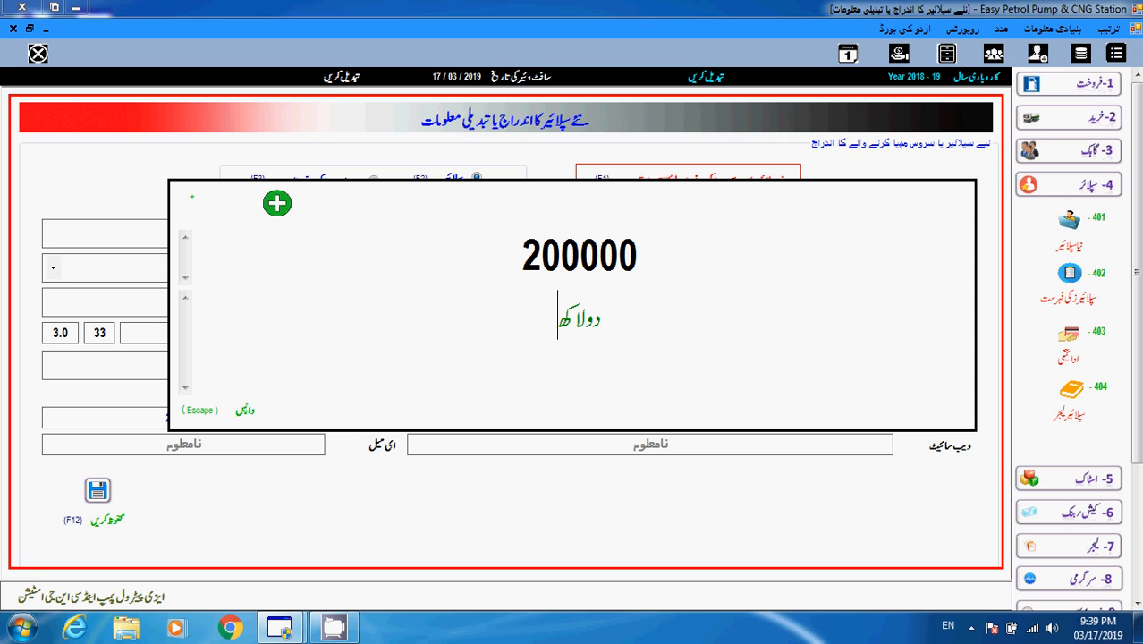
key("Escape")
left_click(202, 417)
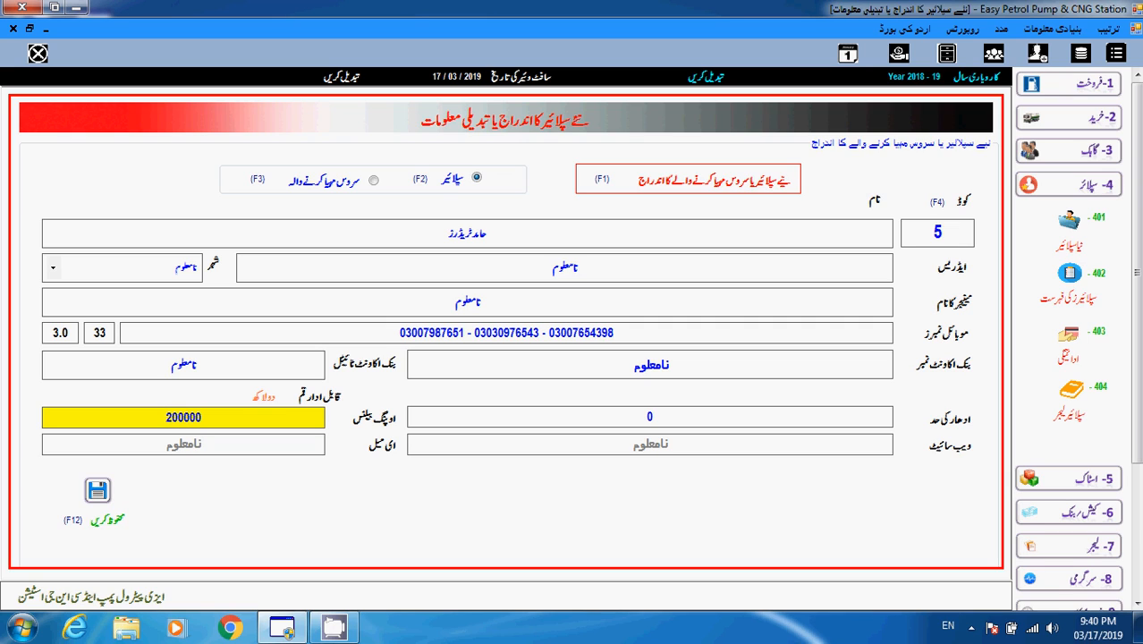
- Keep 'unknown' website and e-mail defaults and save supplier 5's record
key("Return")
key("Return")
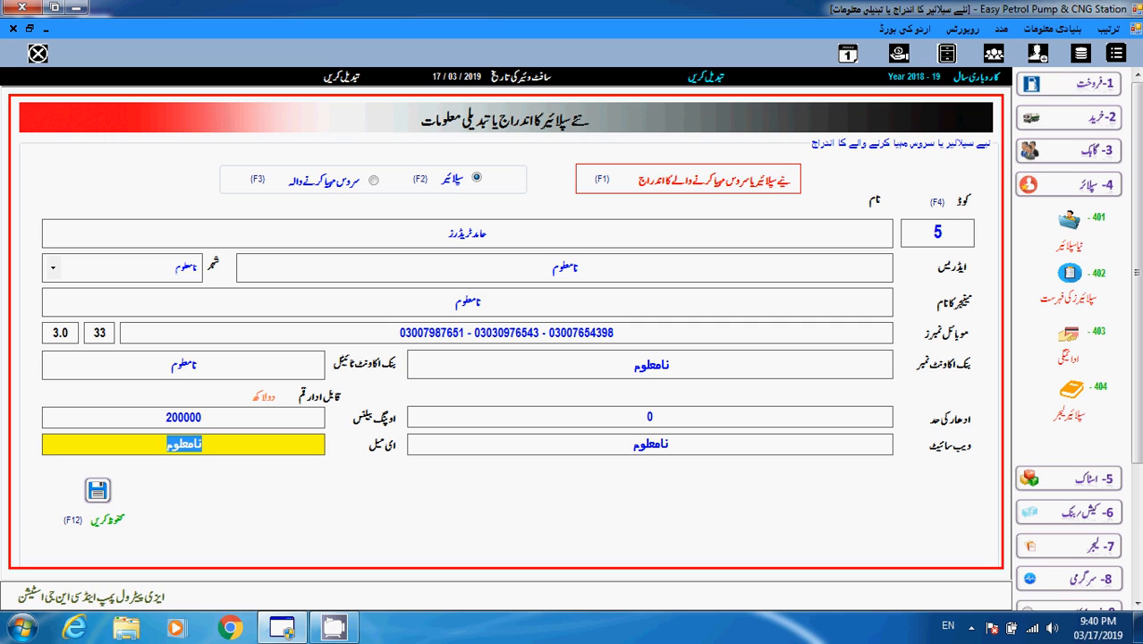
key("Tab")
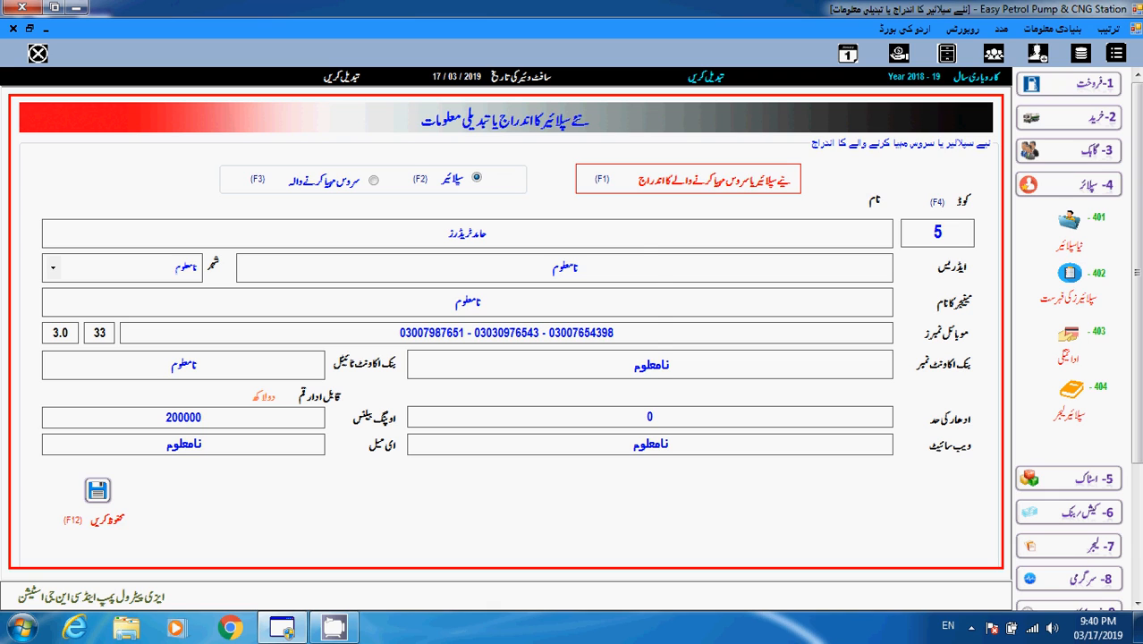
key("Return")
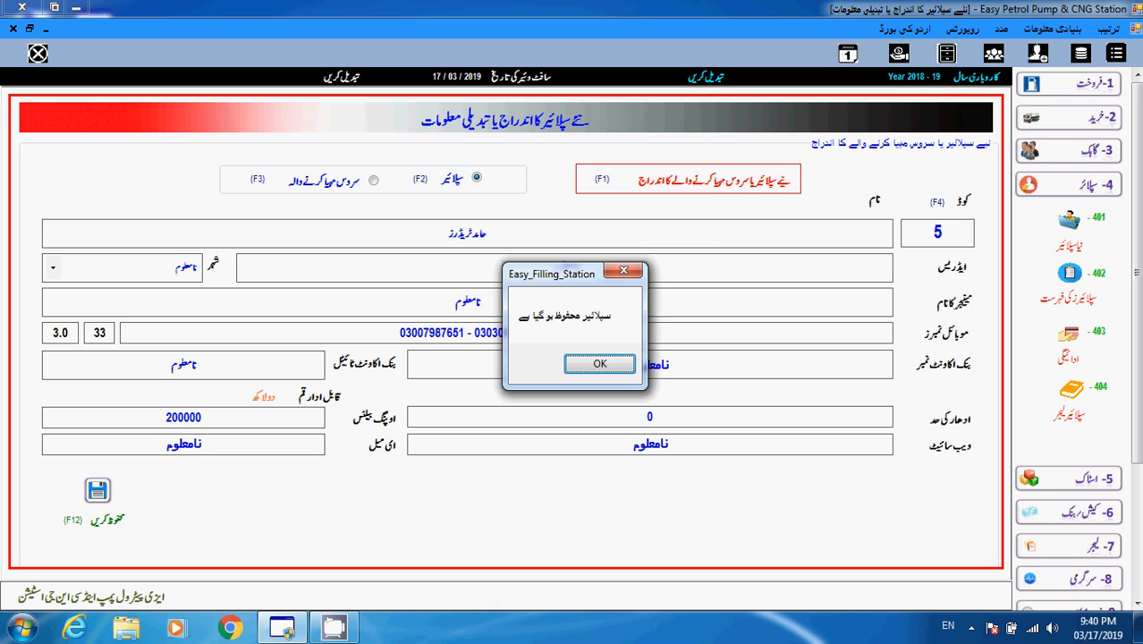
- Dismiss the save confirmation and open 402 Supplier List
key("Return")
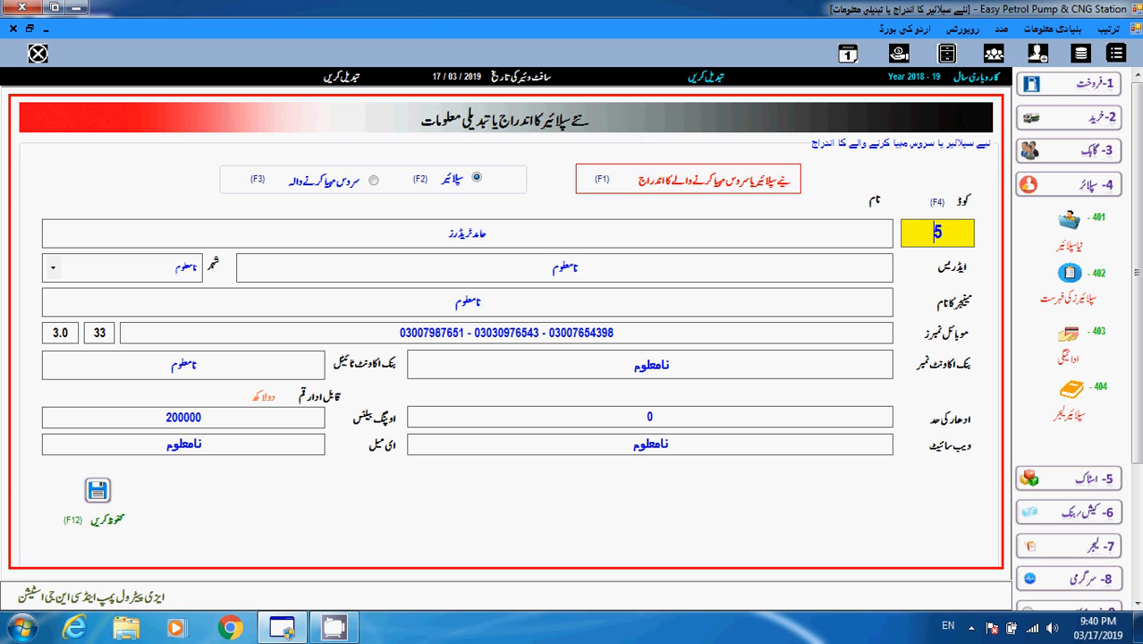
left_click(1070, 274)
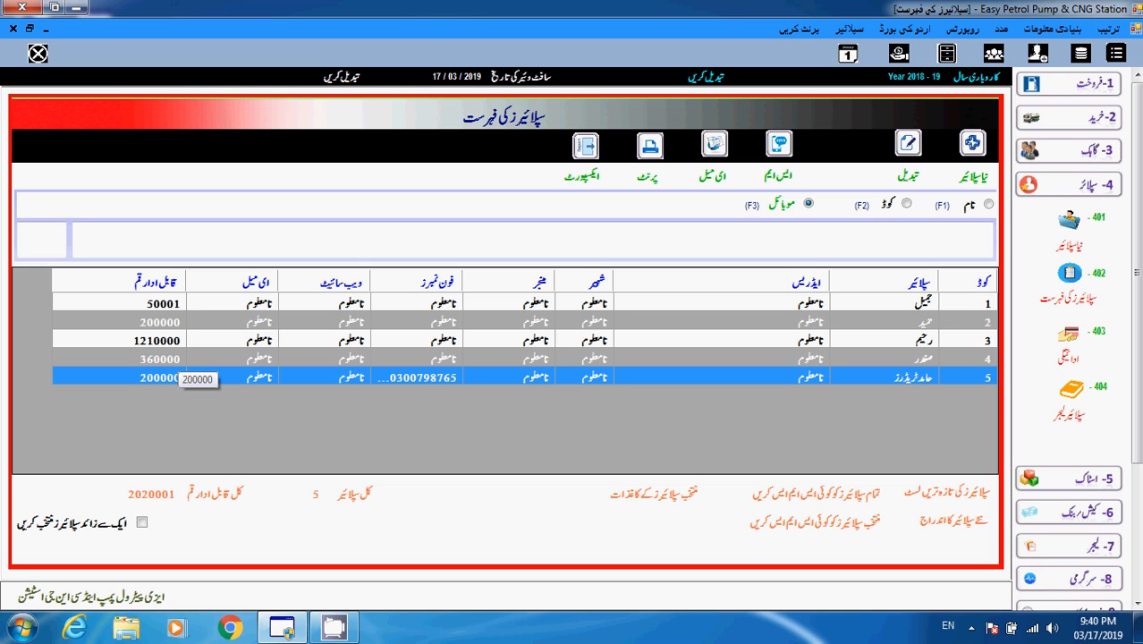
- Inspect supplier 5's 200000 payable amount in figures and words
double_click(159, 377)
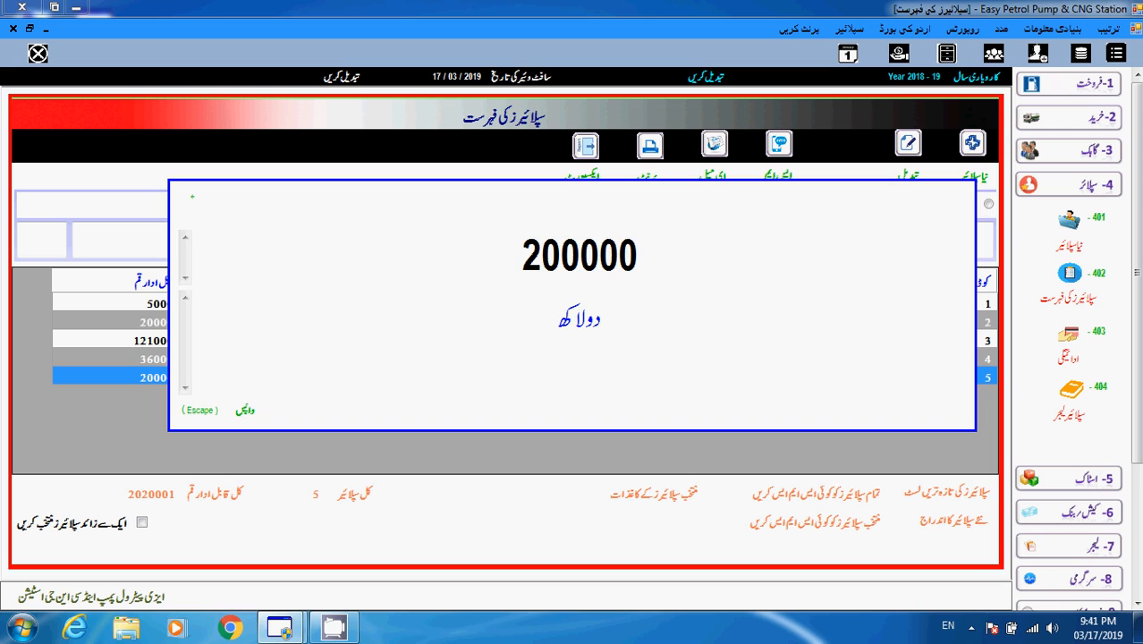
key("Escape")
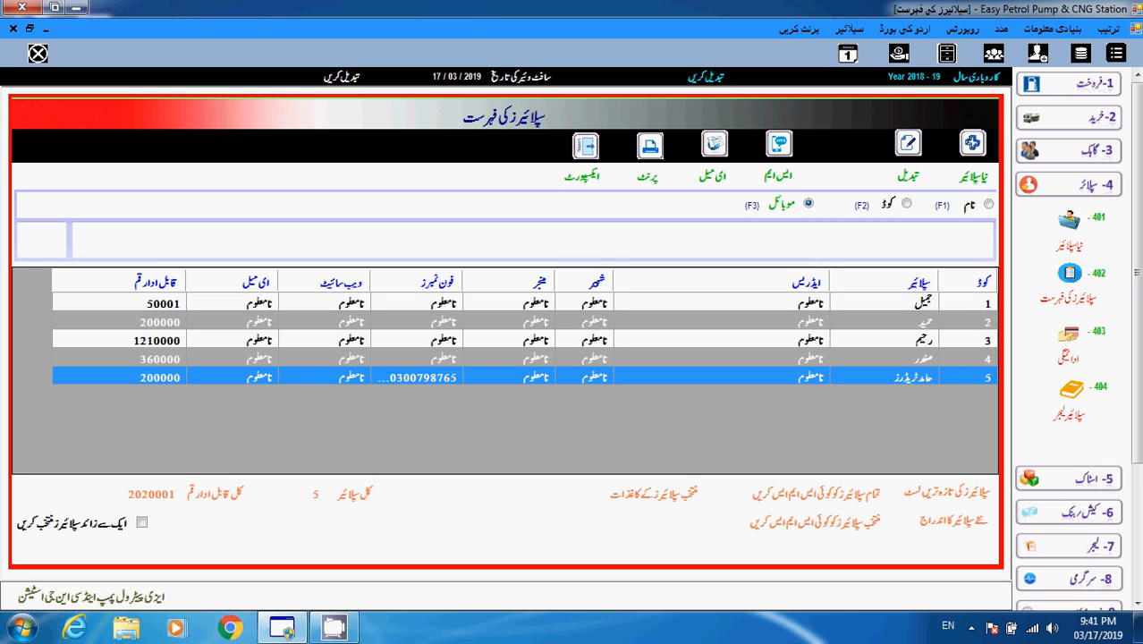
double_click(159, 377)
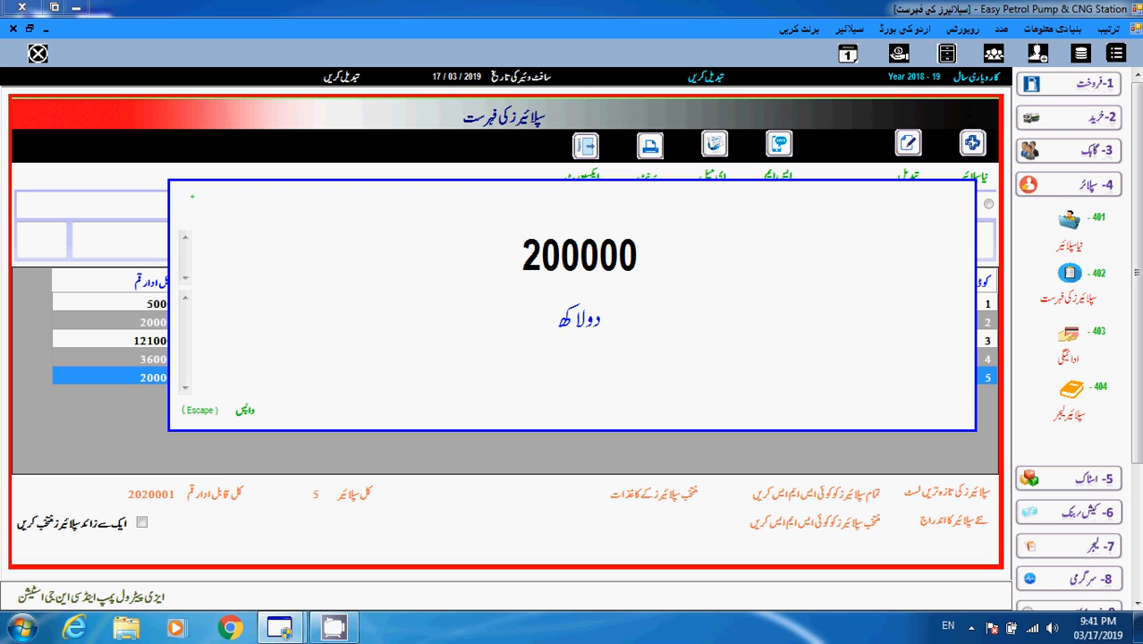
key("Escape")
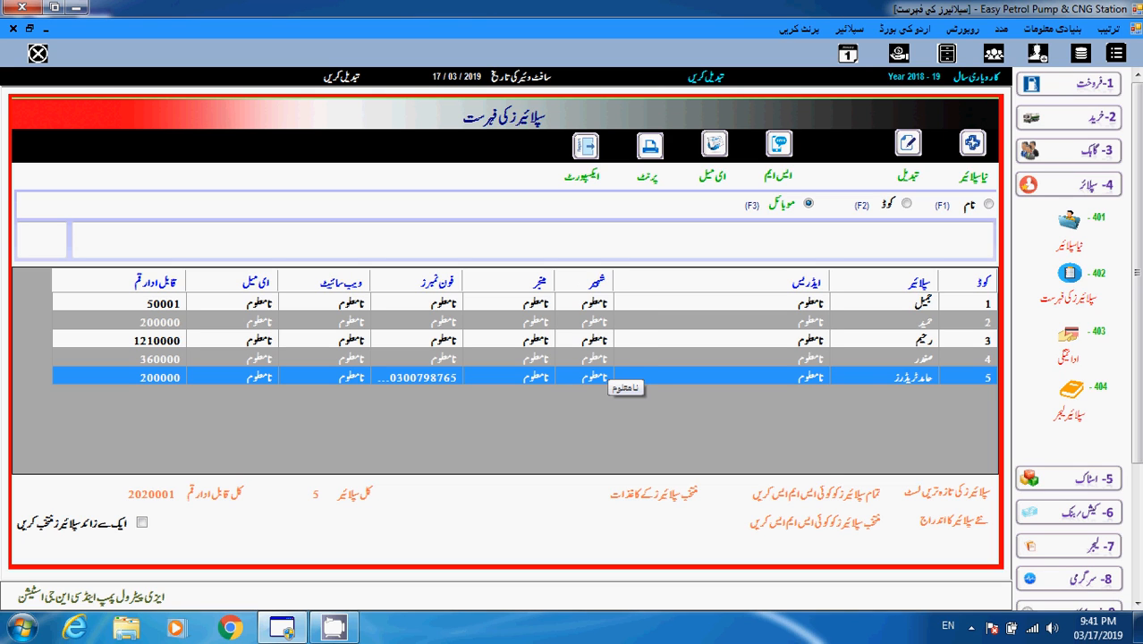
double_click(594, 377)
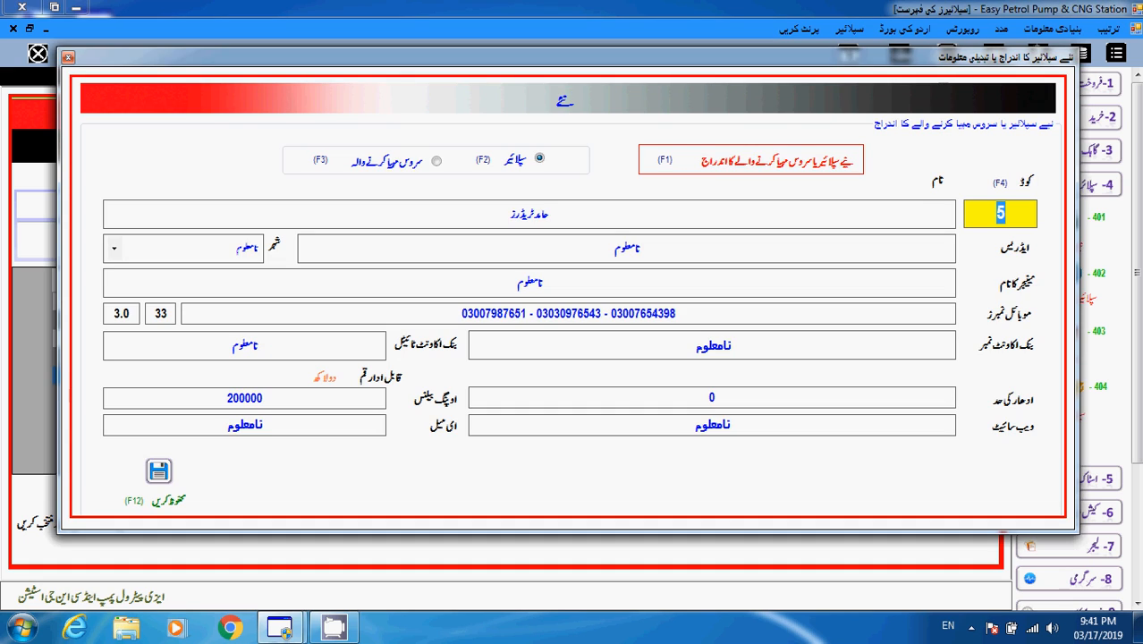
key("Escape")
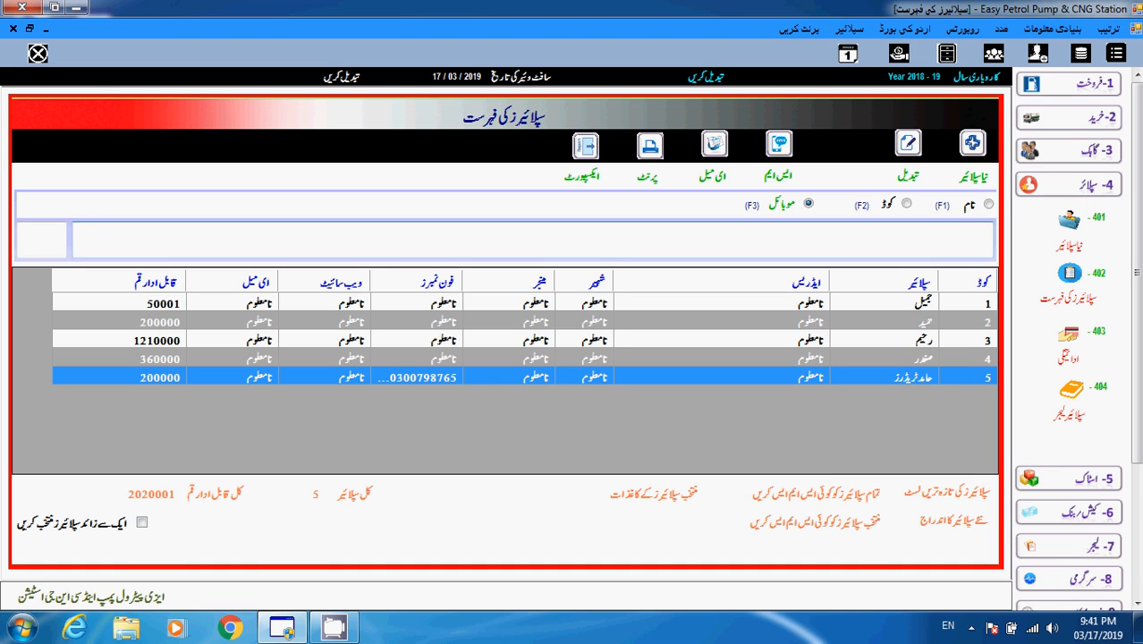
- Select the 200000 figure and its Urdu wording, then open supplier 5 for editing
double_click(160, 378)
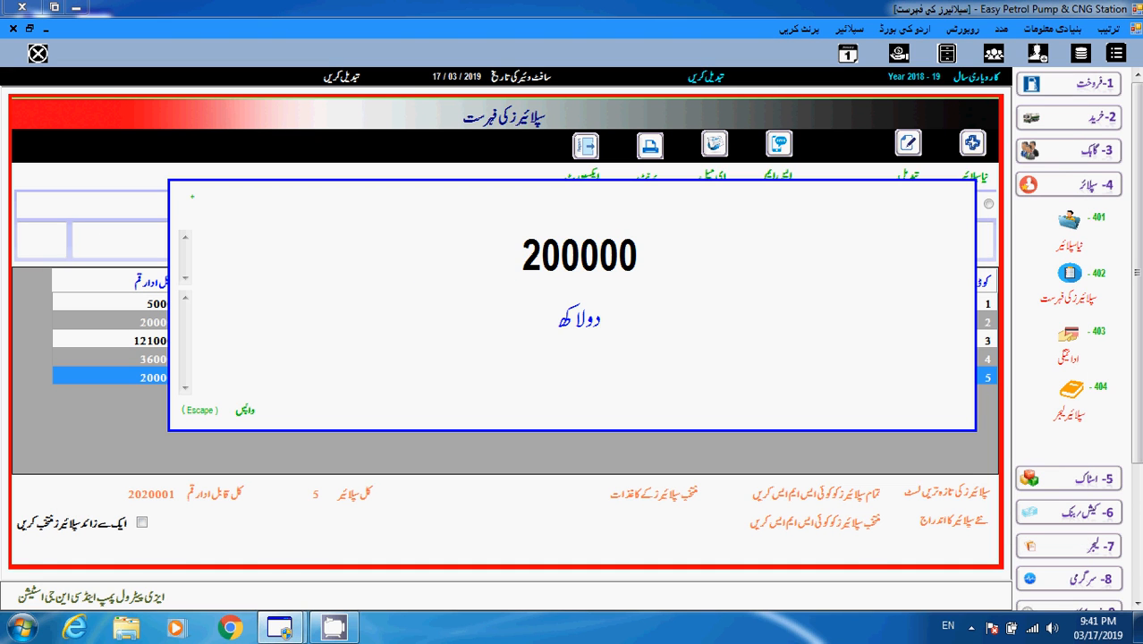
double_click(580, 256)
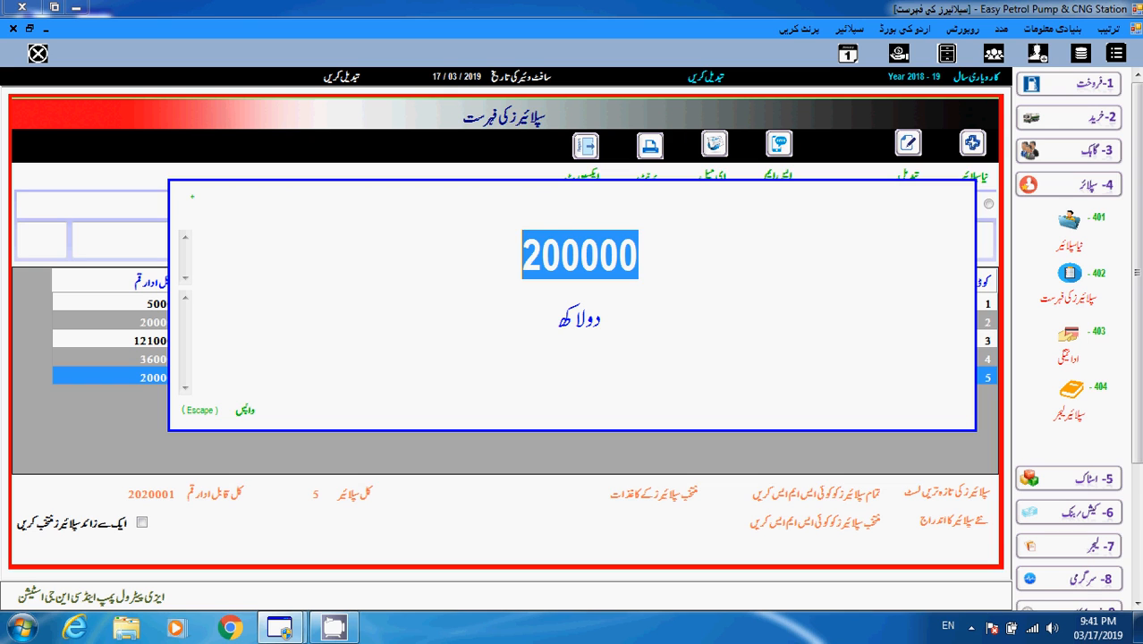
left_click(558, 315)
left_click_drag(558, 316, 603, 316)
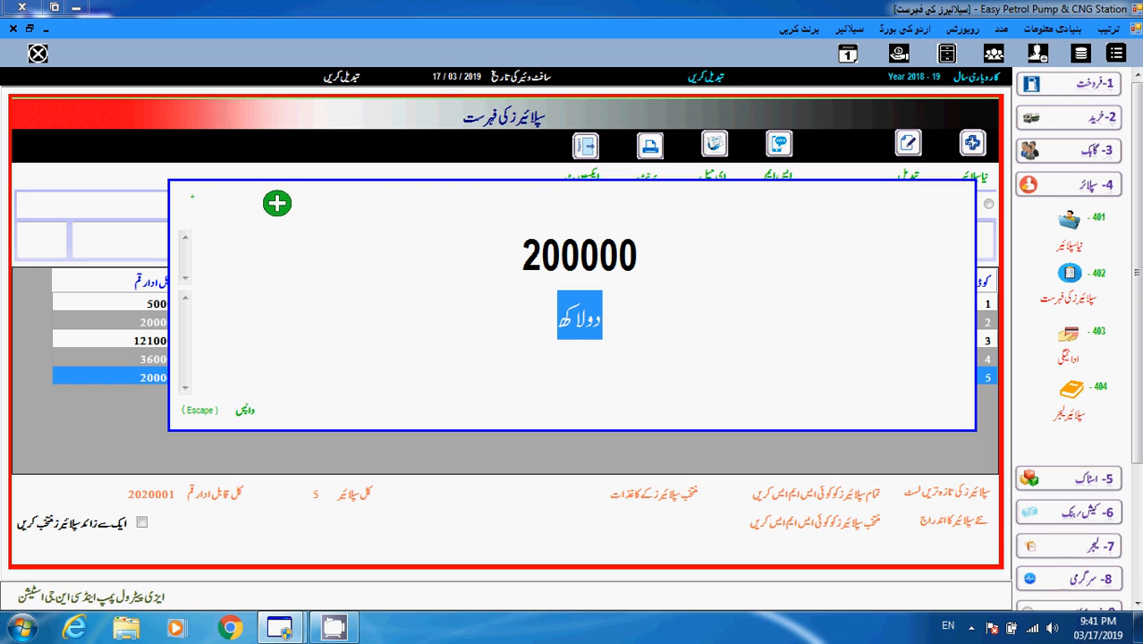
key("Escape")
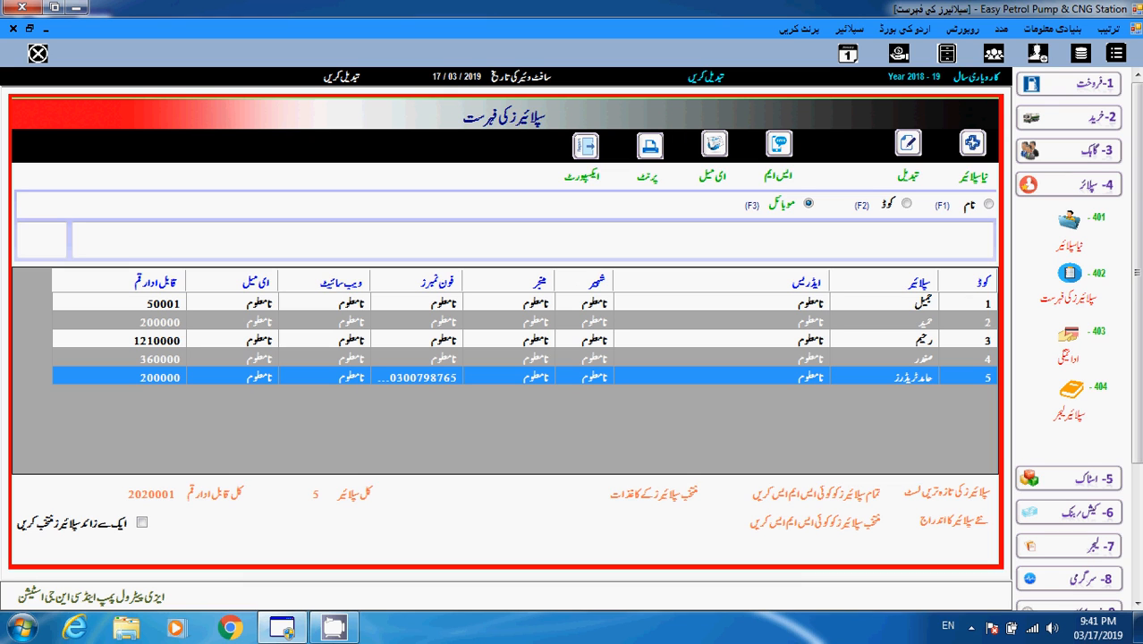
key("Return")
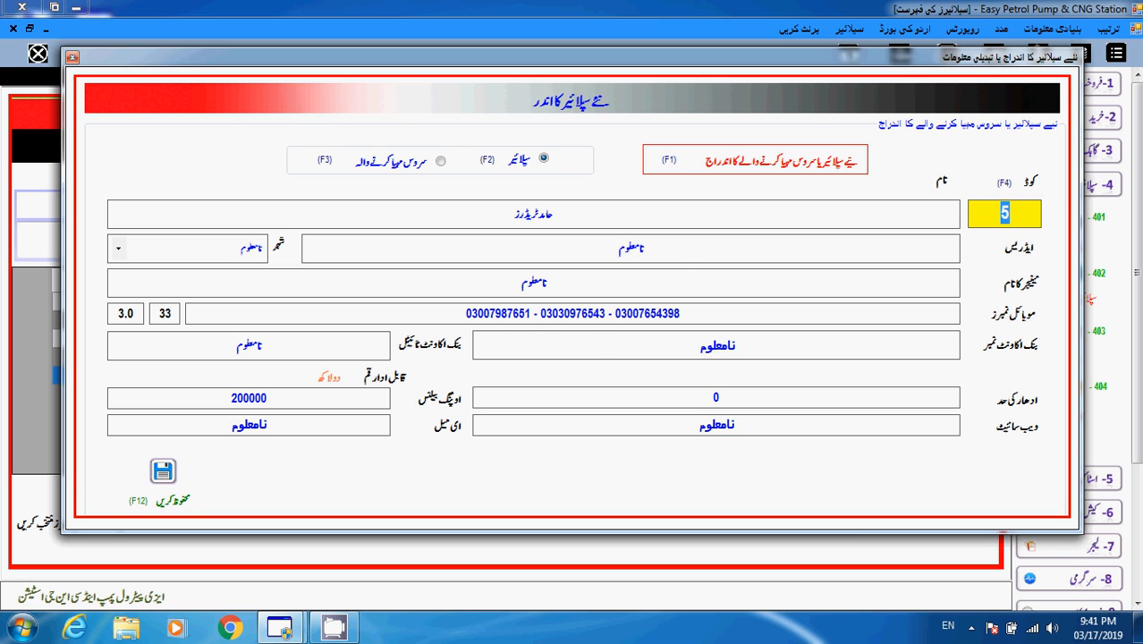
- Save supplier 5's record with F12, confirm the message, and close the form and list
key("F12")
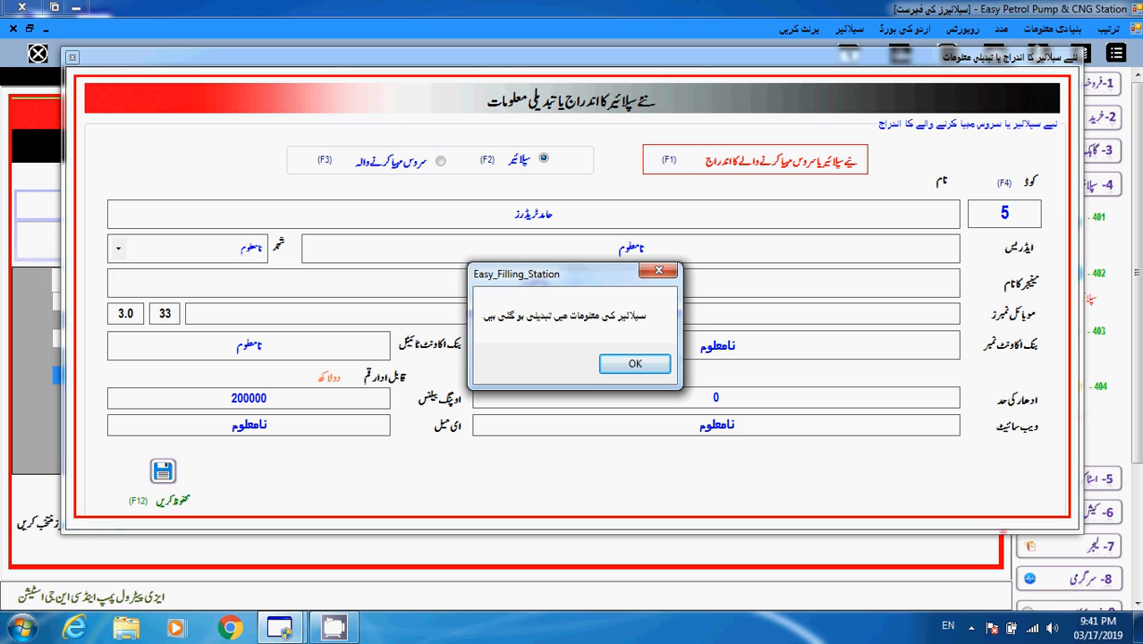
key("Return")
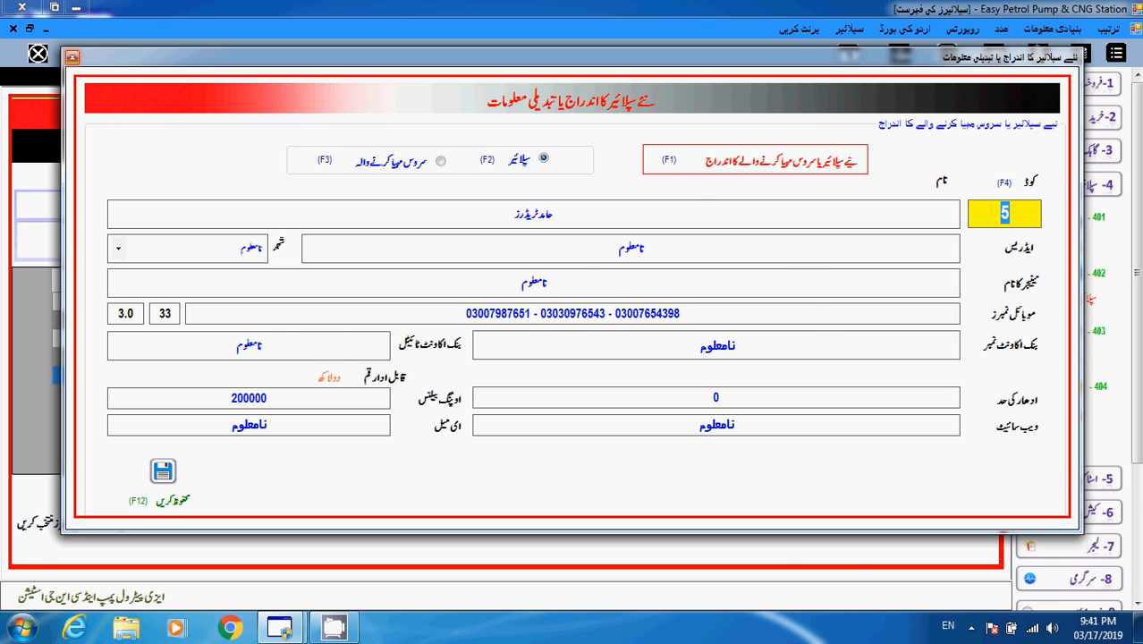
left_click(72, 56)
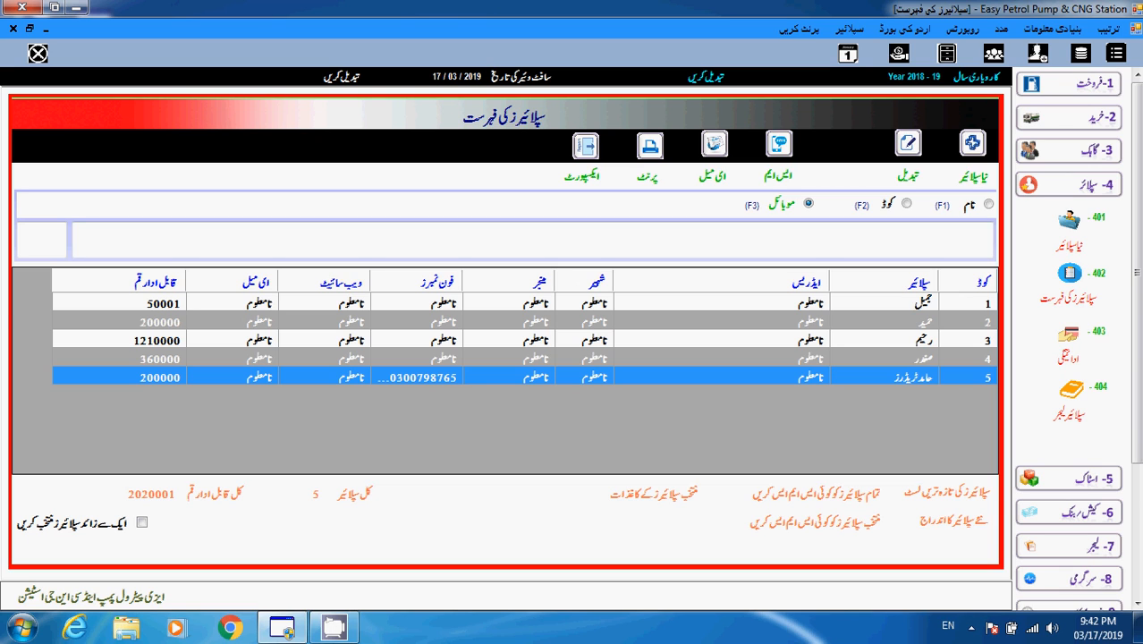
key("Escape")
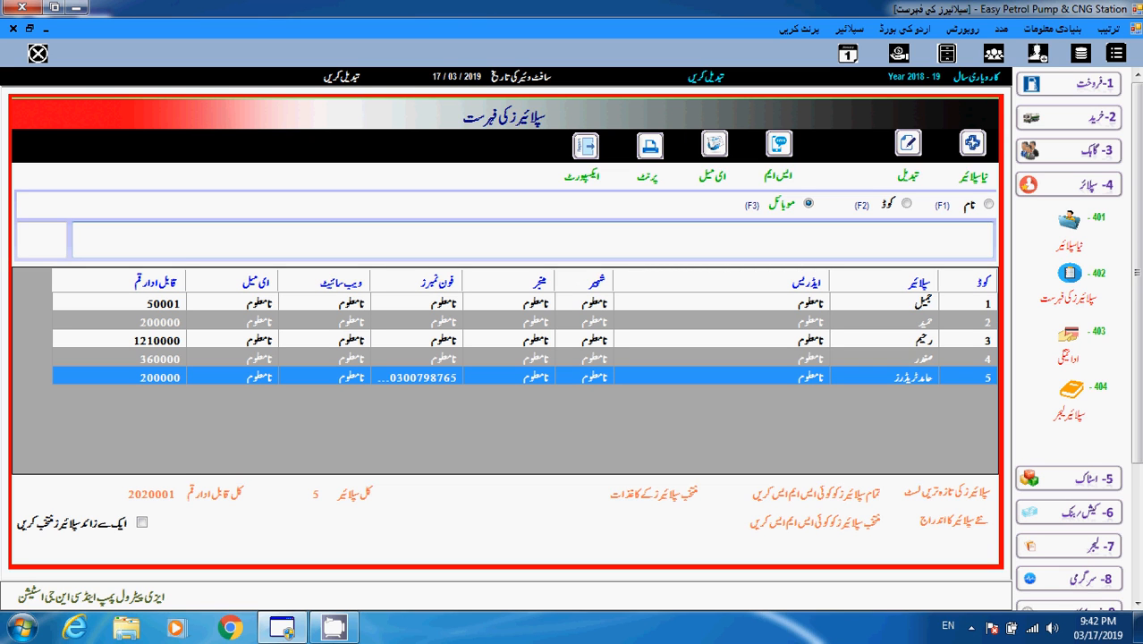
- Pick supplier 5 in the grid, check its 200000 amount, and open it for editing
left_click(721, 339)
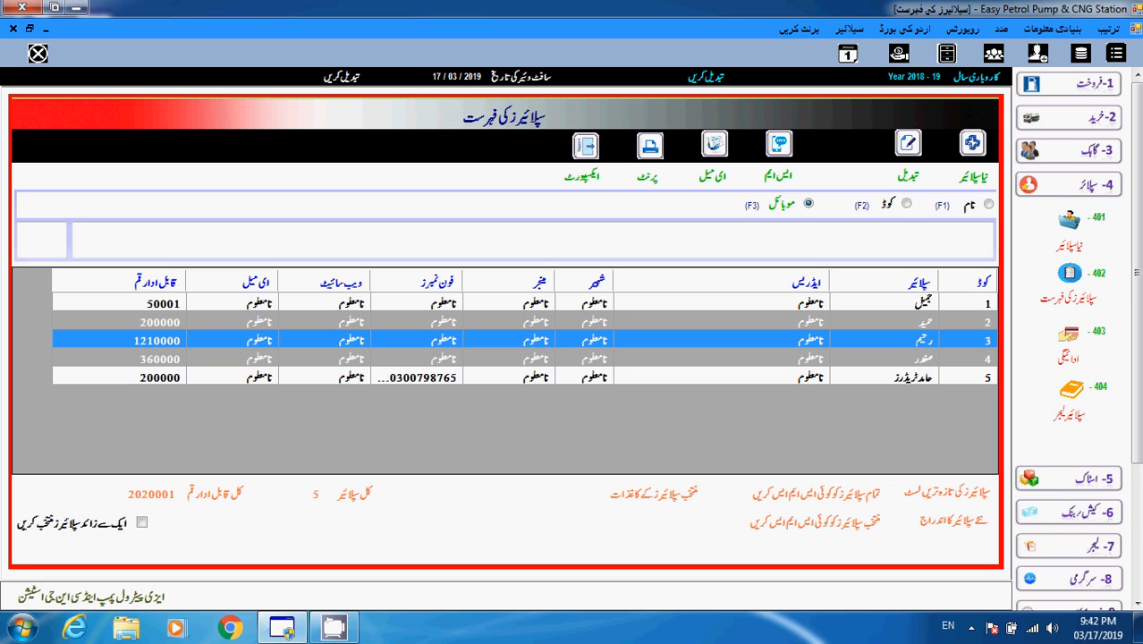
left_click(884, 377)
left_click(159, 377)
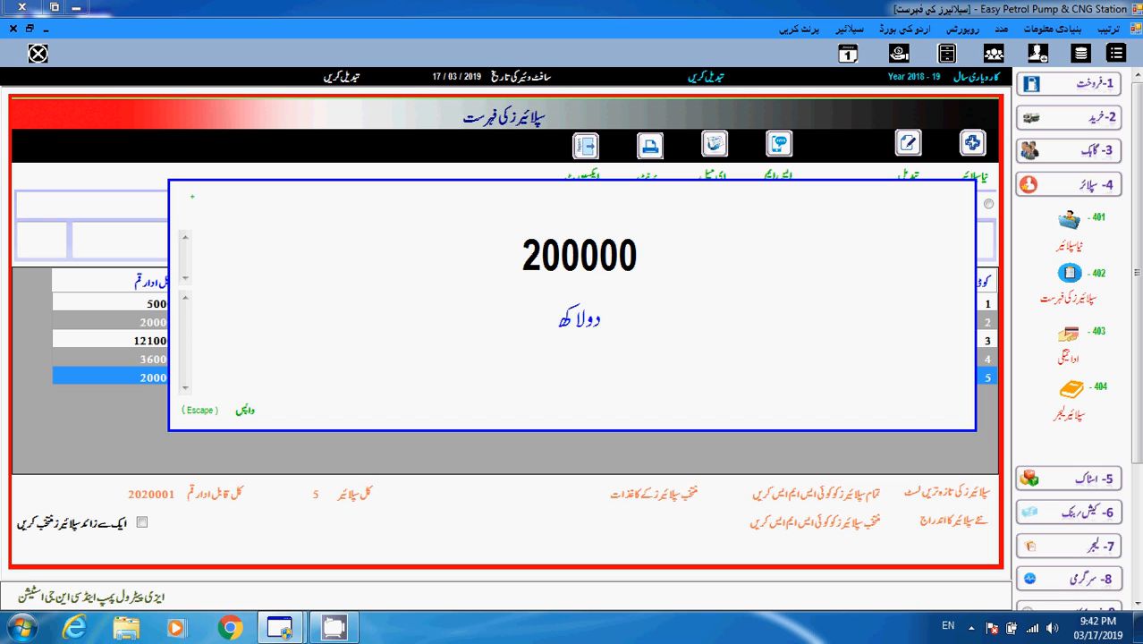
key("Escape")
key("Return")
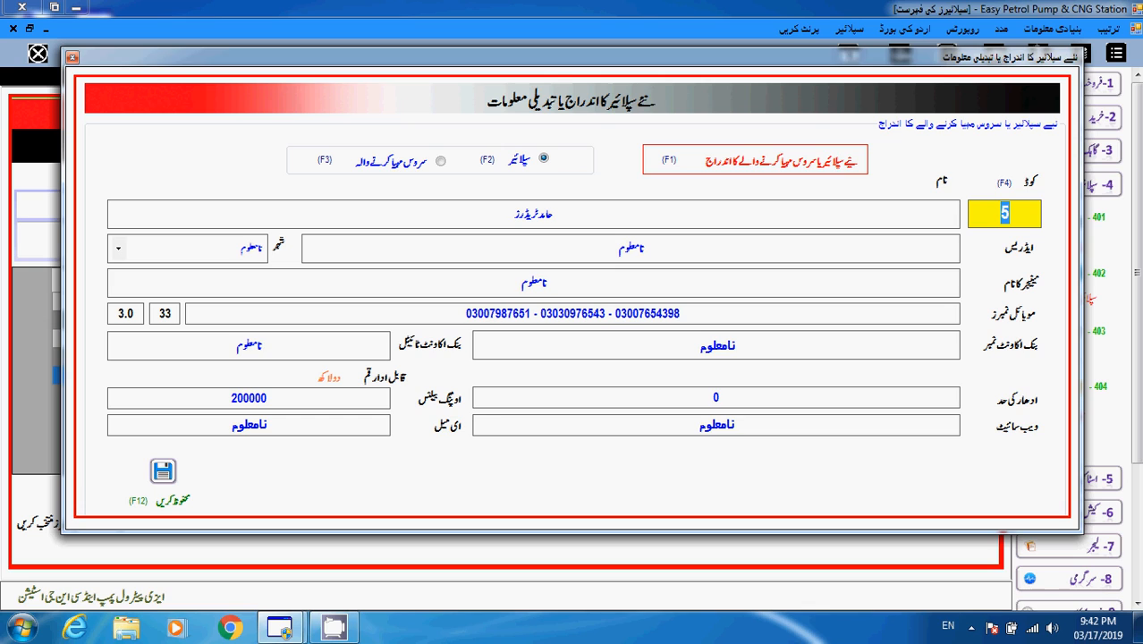
- Replace supplier 5's payable amount 200000 with 100000 and save with F12
left_click(249, 398)
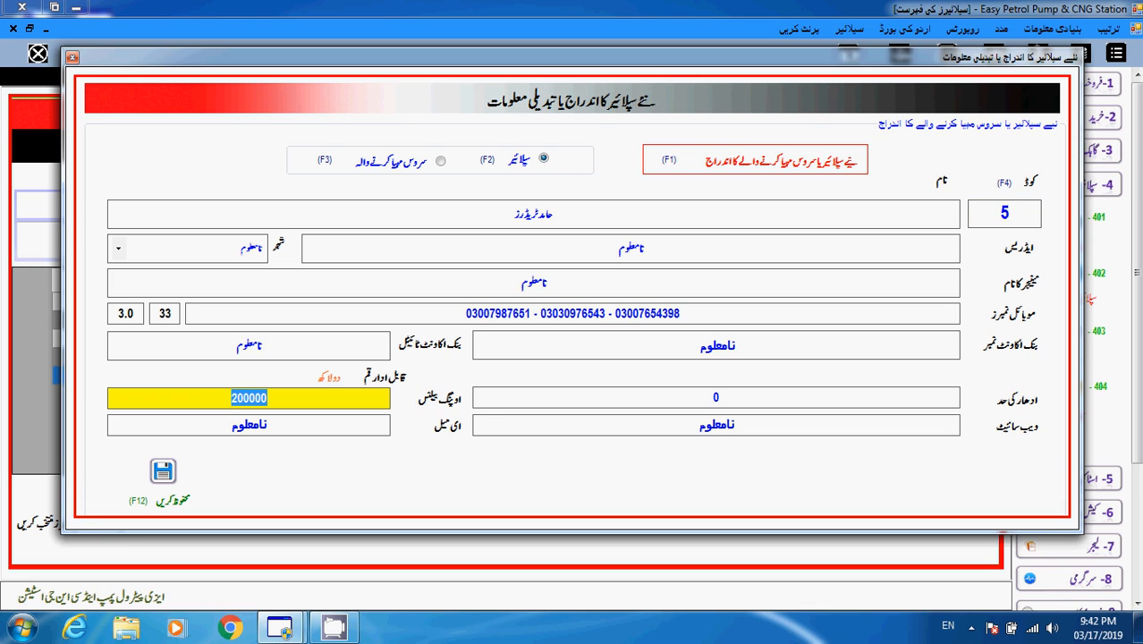
type("100000")
key("F12")
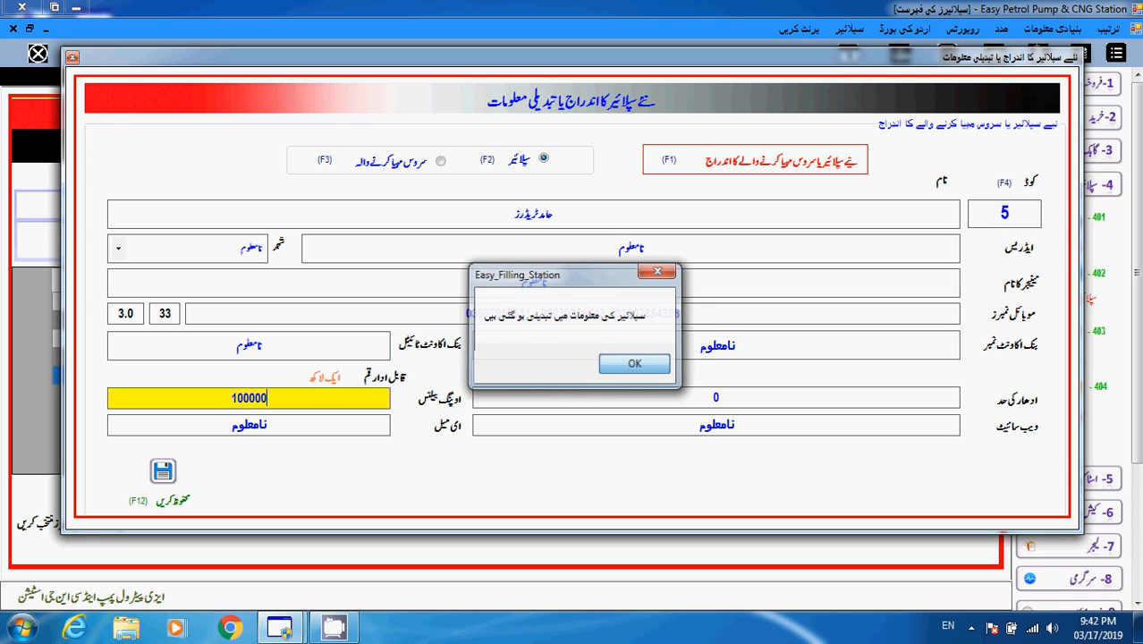
key("Return")
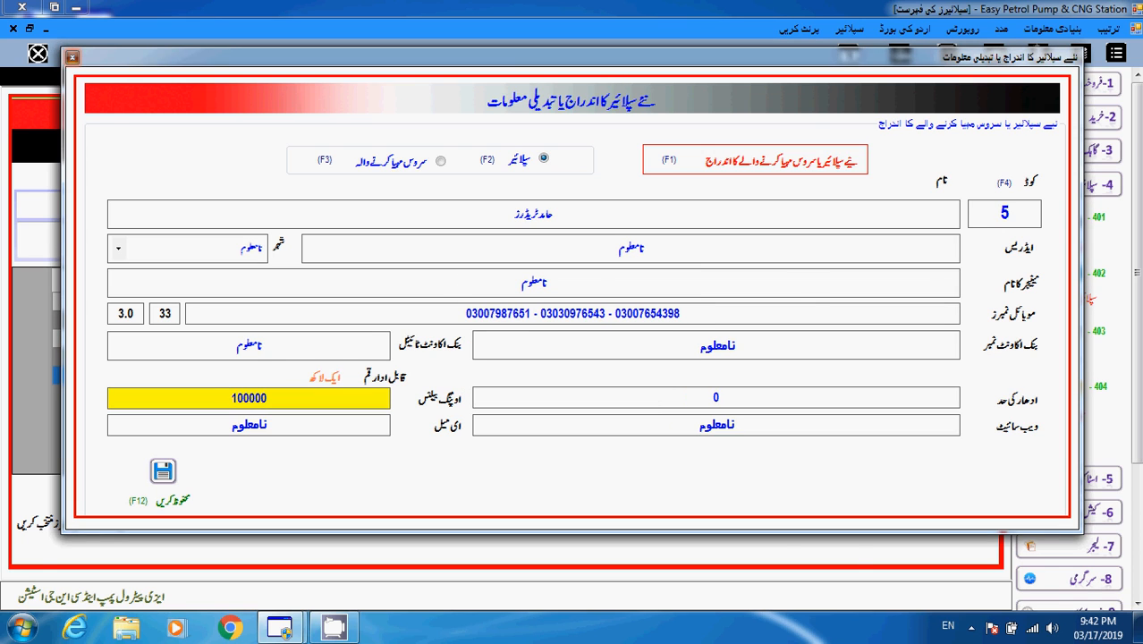
- Close the form, verify the list shows 100000 for supplier 5, and close the list
left_click(72, 57)
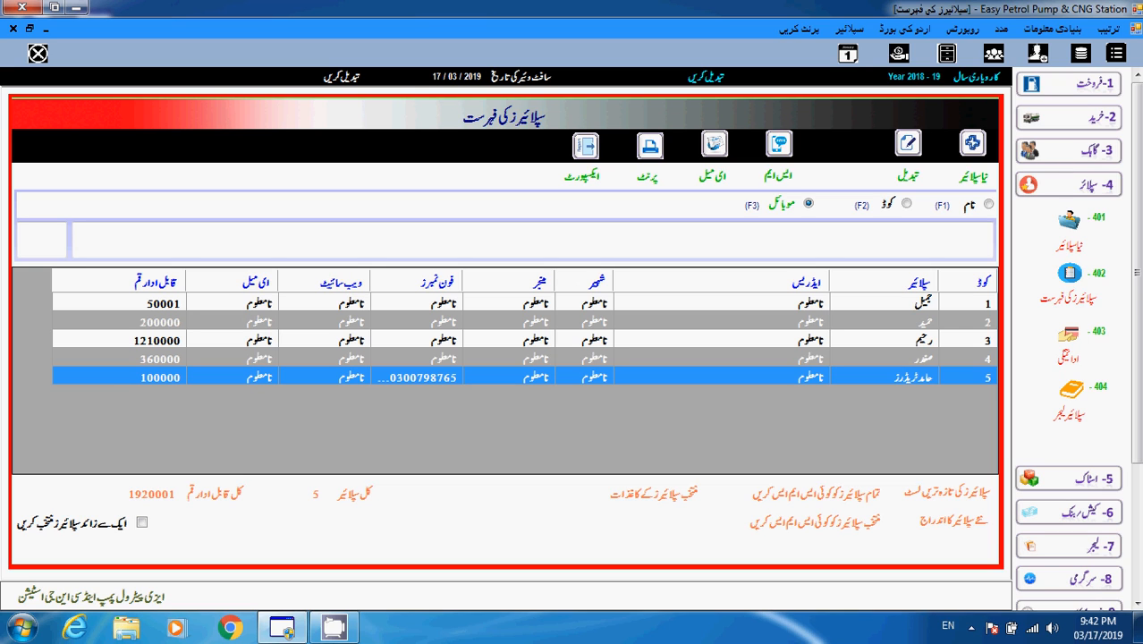
left_click(160, 378)
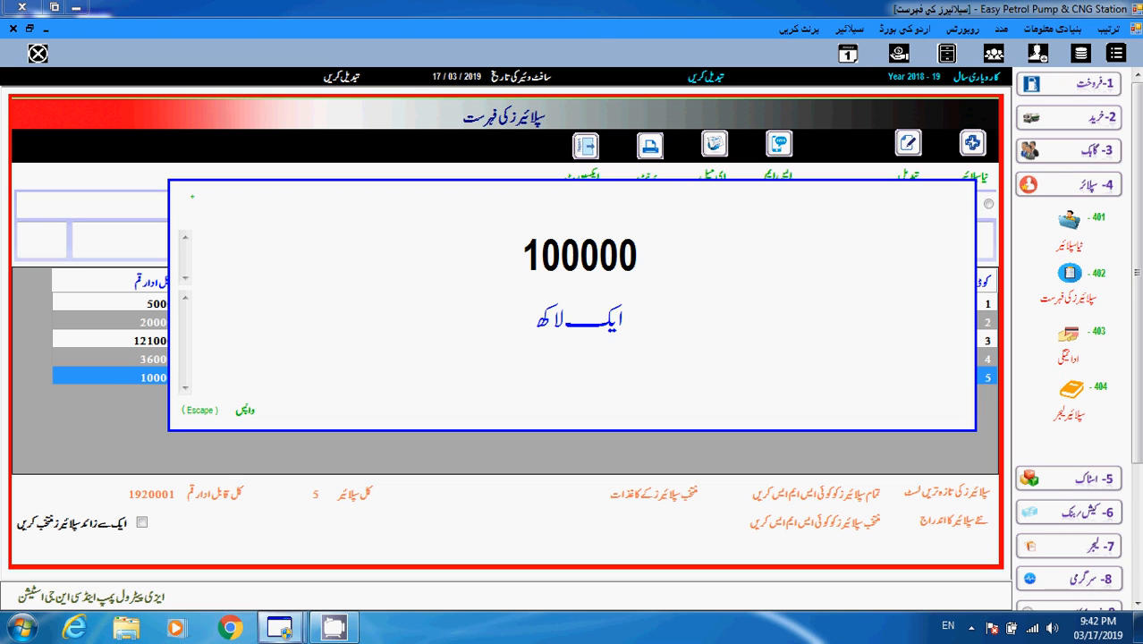
key("Escape")
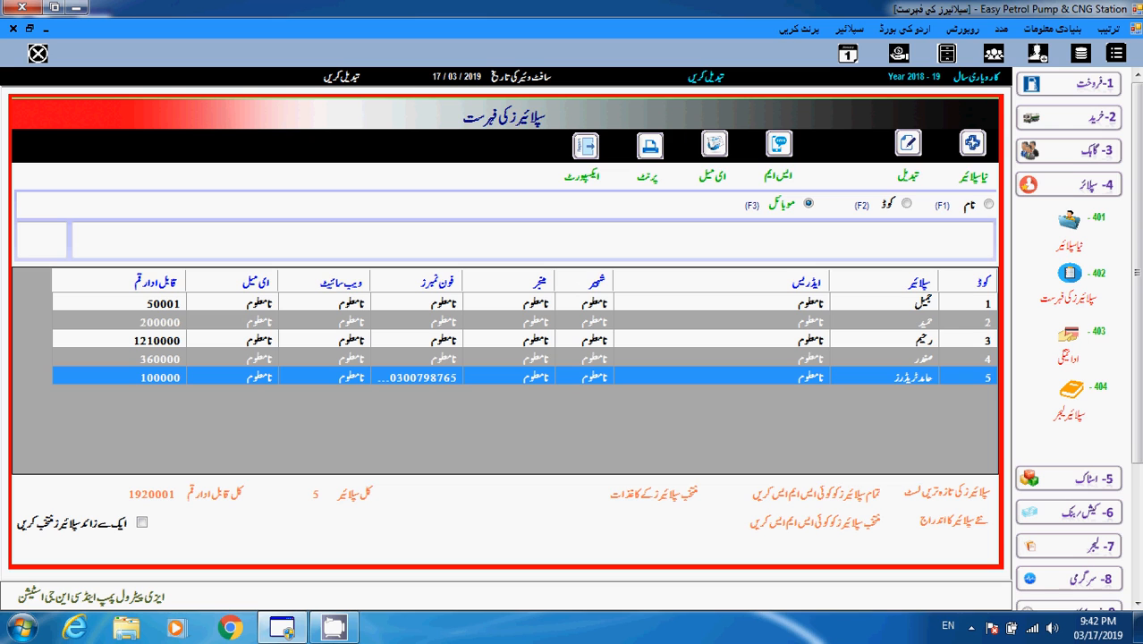
key("Escape")
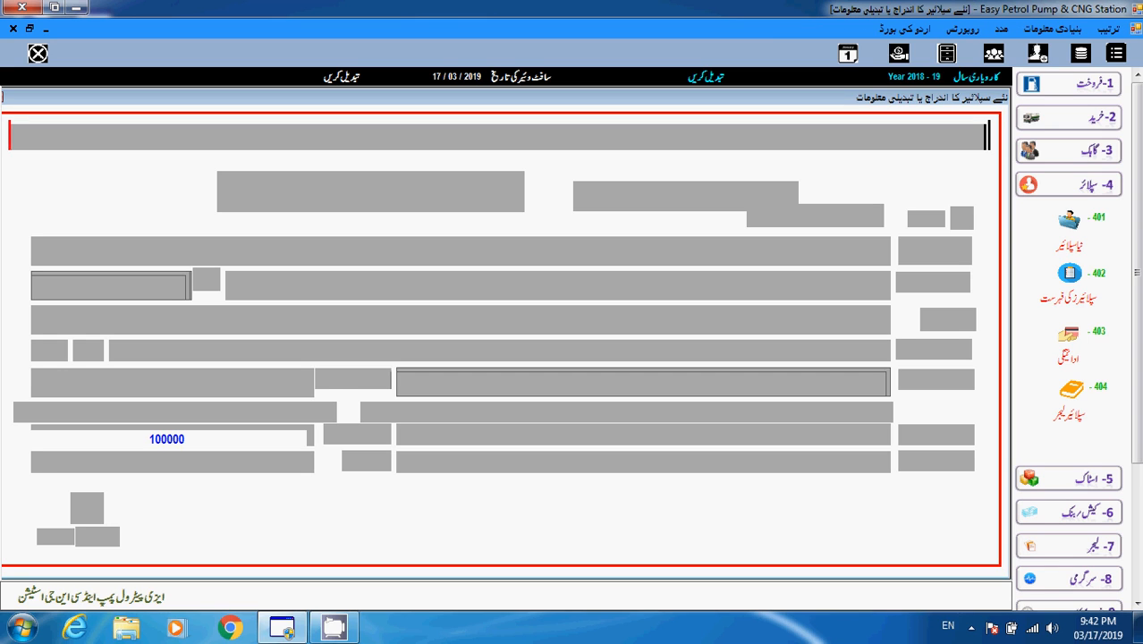
- Step through supplier codes 1 and 2, load code 5 showing 100000, then close the form
key("F4")
key("Down")
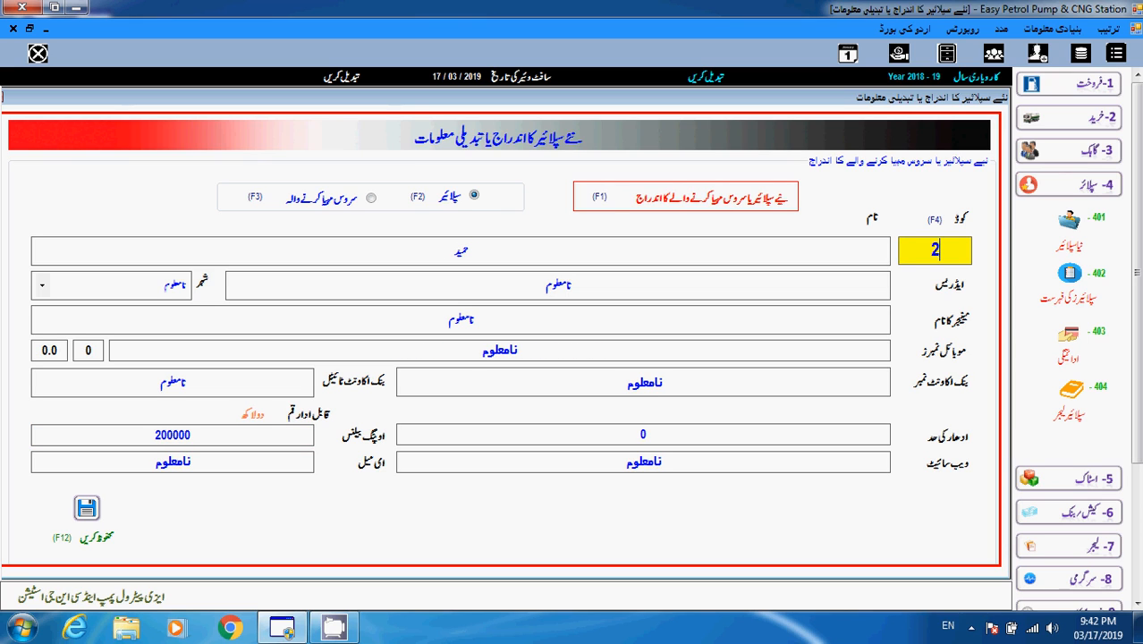
key("BackSpace")
type("5")
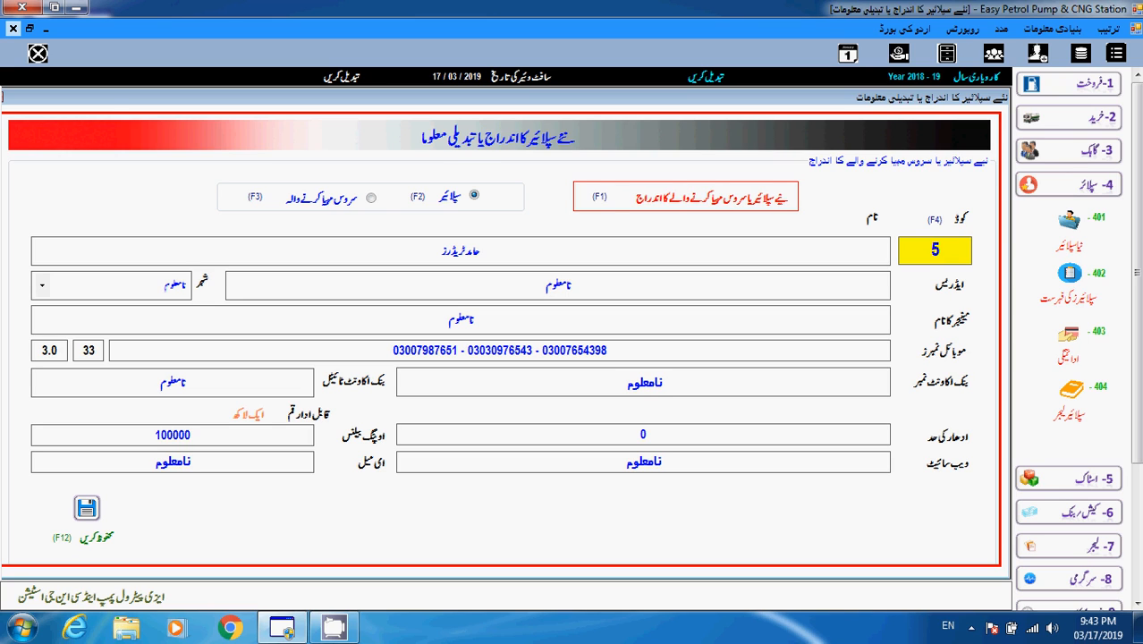
key("Escape")
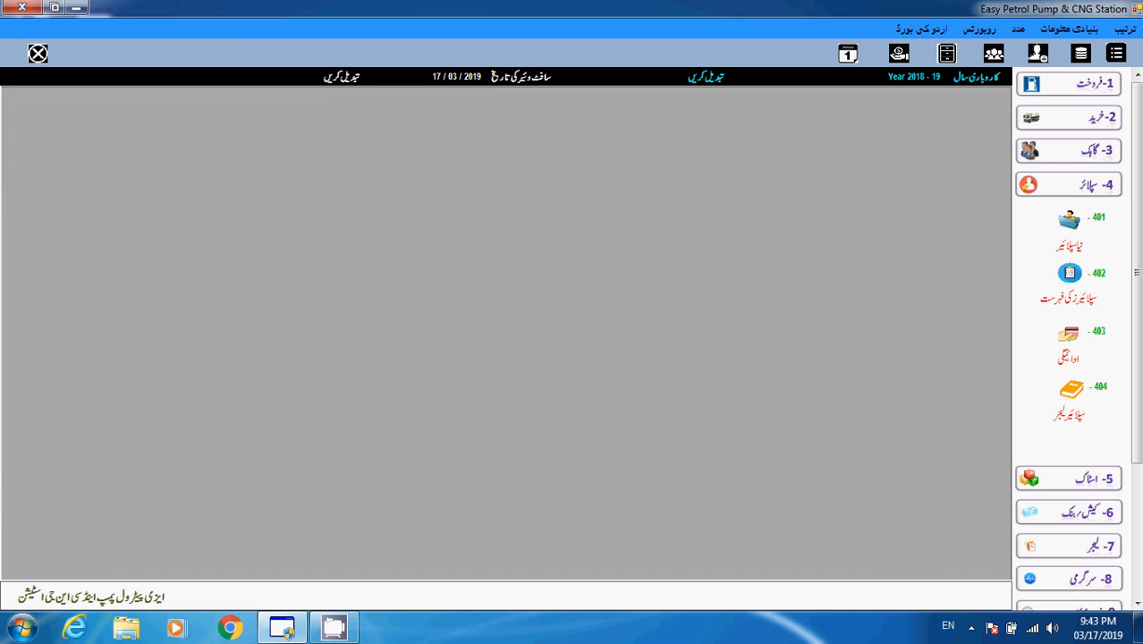
left_click(972, 628)
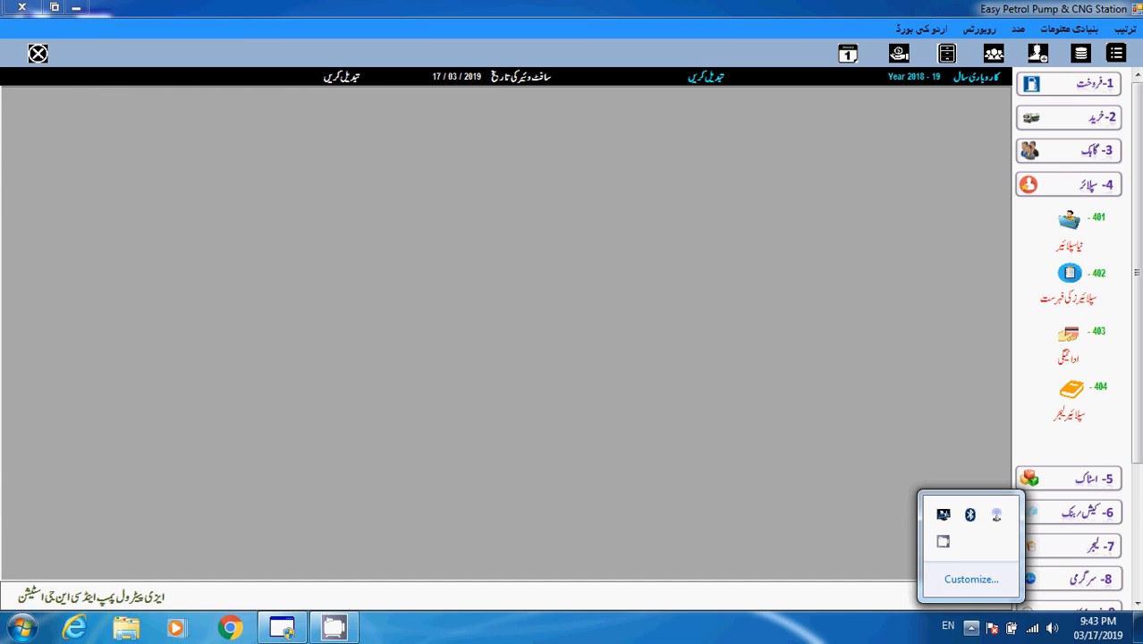